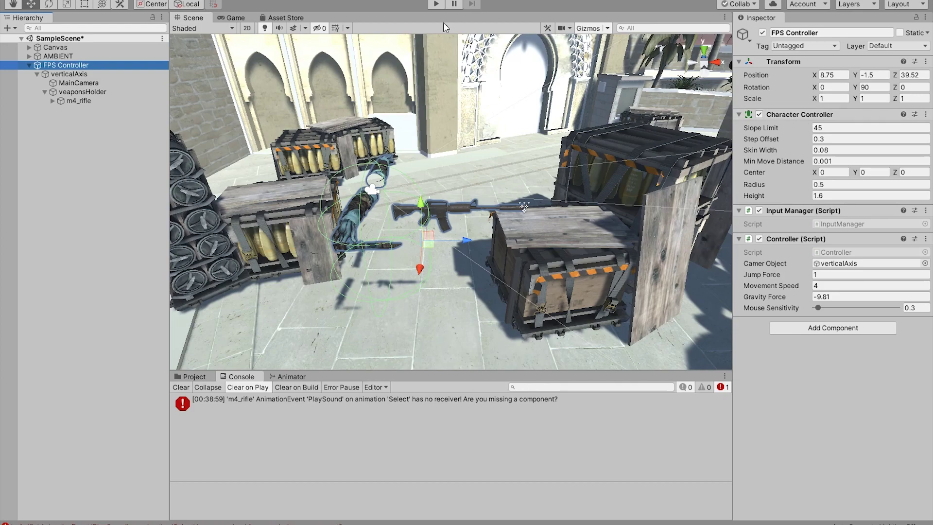
Step: Run the scene in play mode and test walking, turning and firing the rifle around the courtyard
click(437, 4)
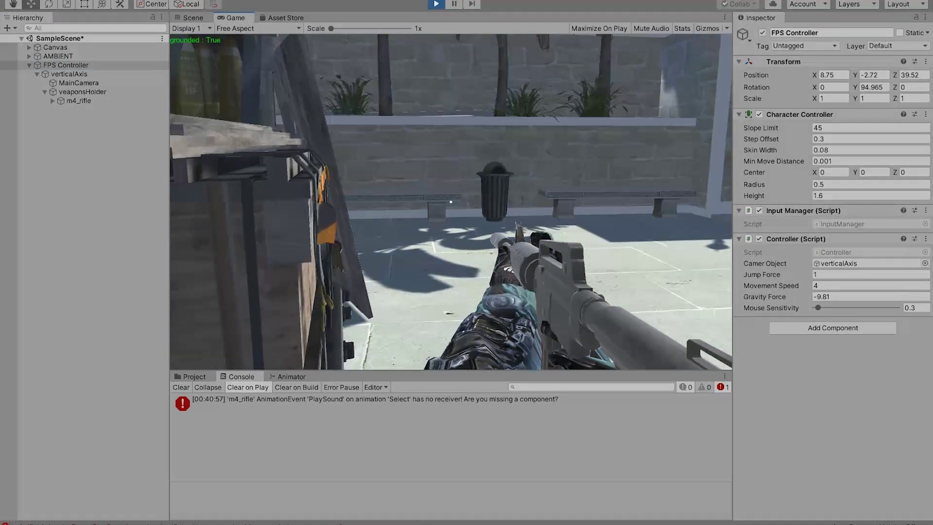
key(w)
key(d)
click(450, 202)
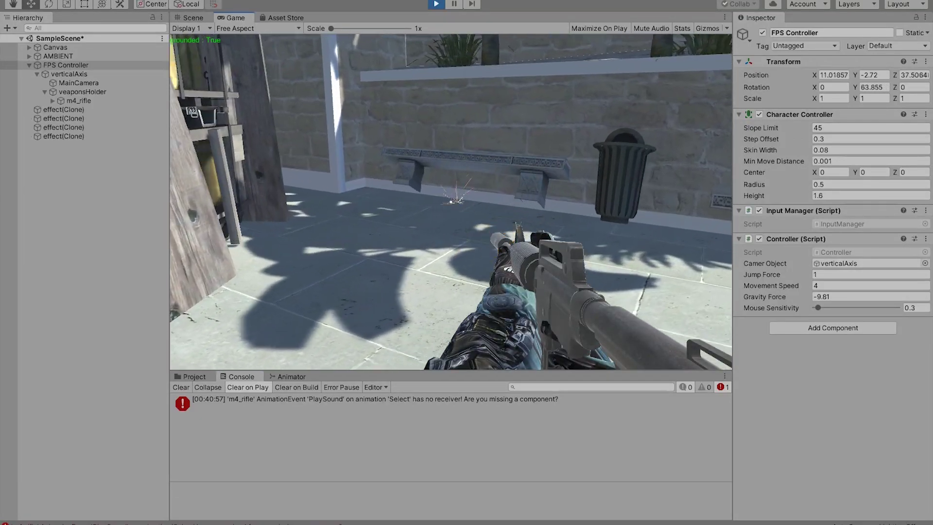
key(w)
key(d)
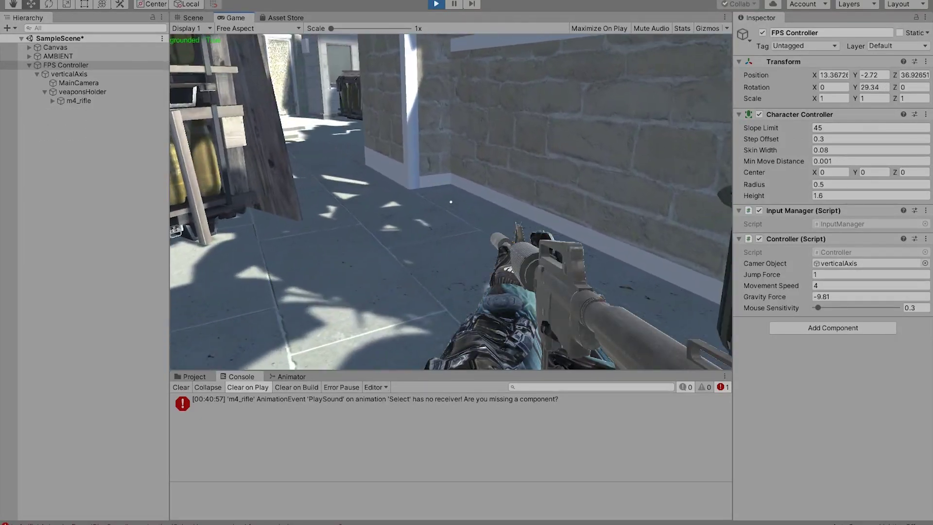
click(451, 202)
key(w)
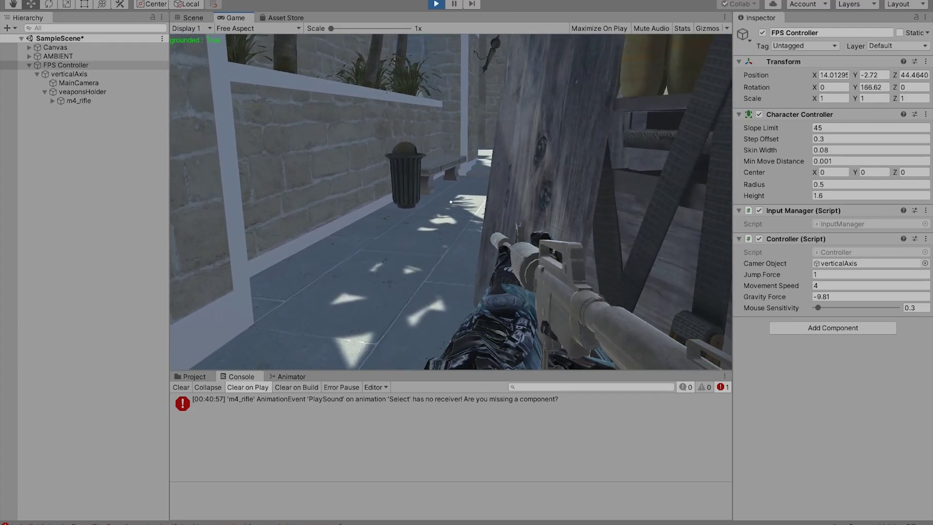
key(w)
key(w)
key(a)
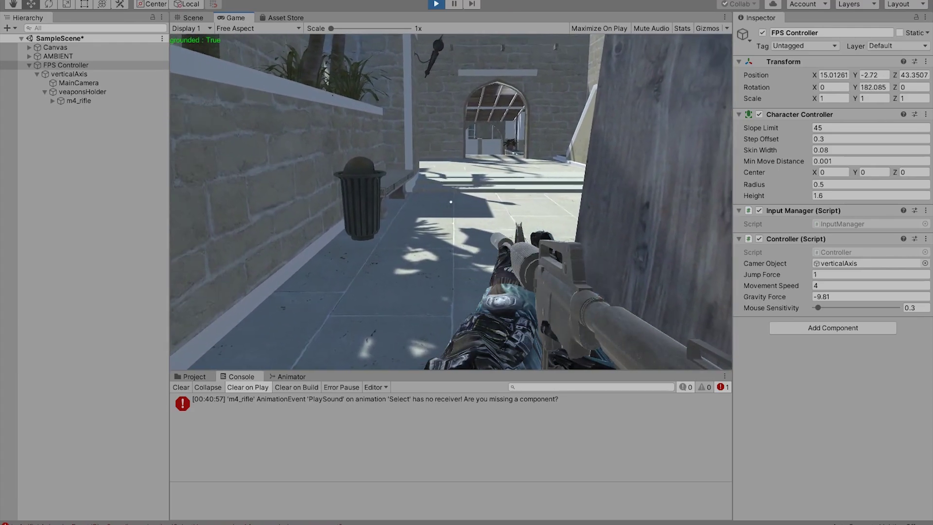
key(Escape)
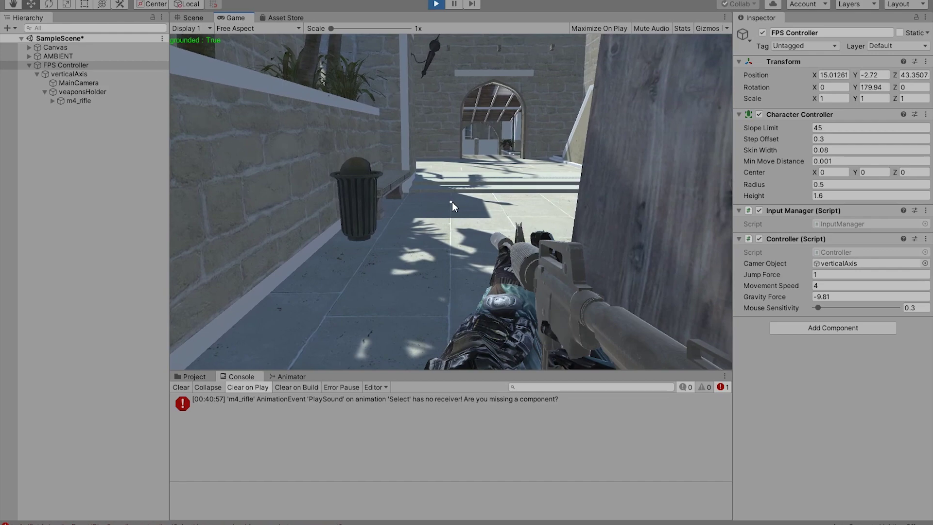
Step: Test the running rifle's animator parameters by switching Sight on and off, then setting Reload to 1 and Fire to 1
click(286, 377)
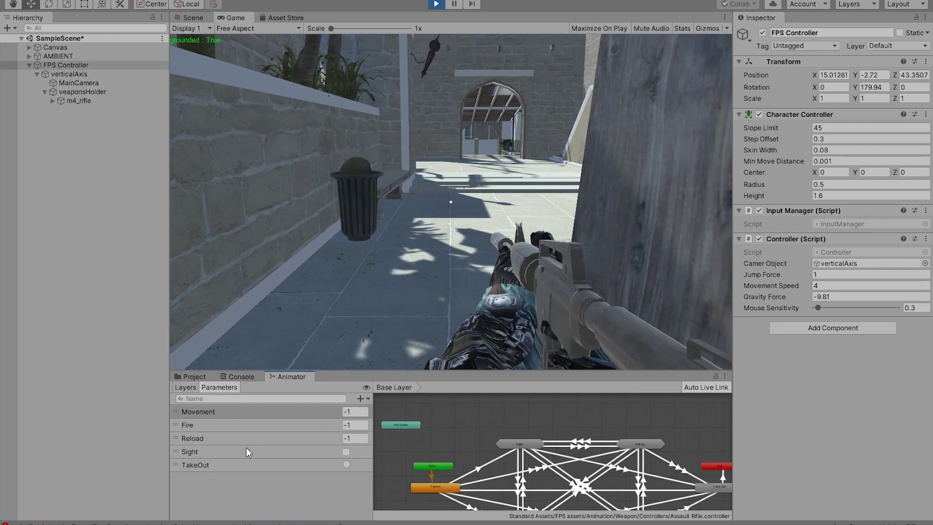
click(346, 452)
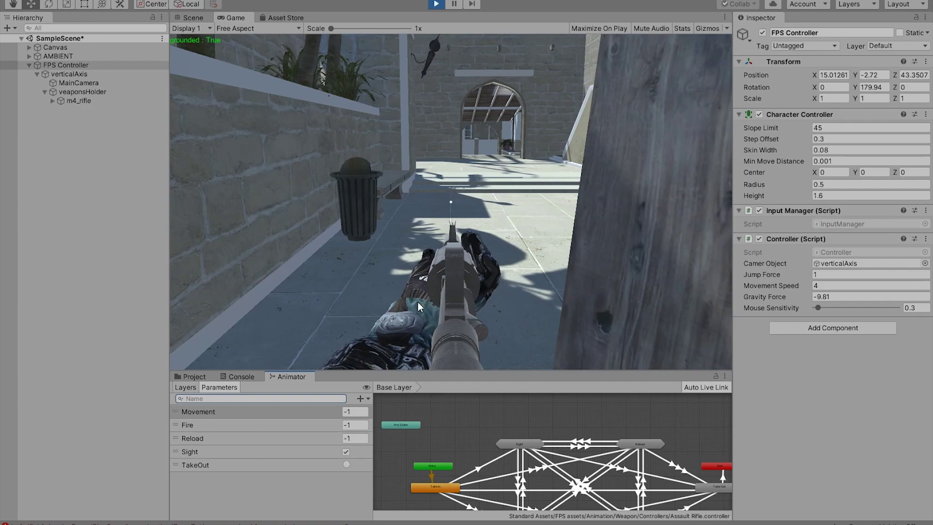
click(346, 452)
click(349, 438)
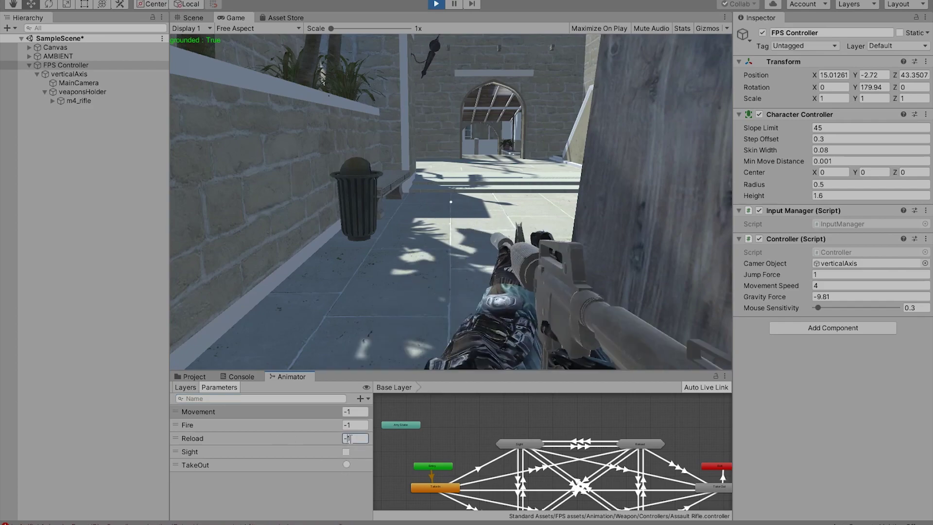
text(1)
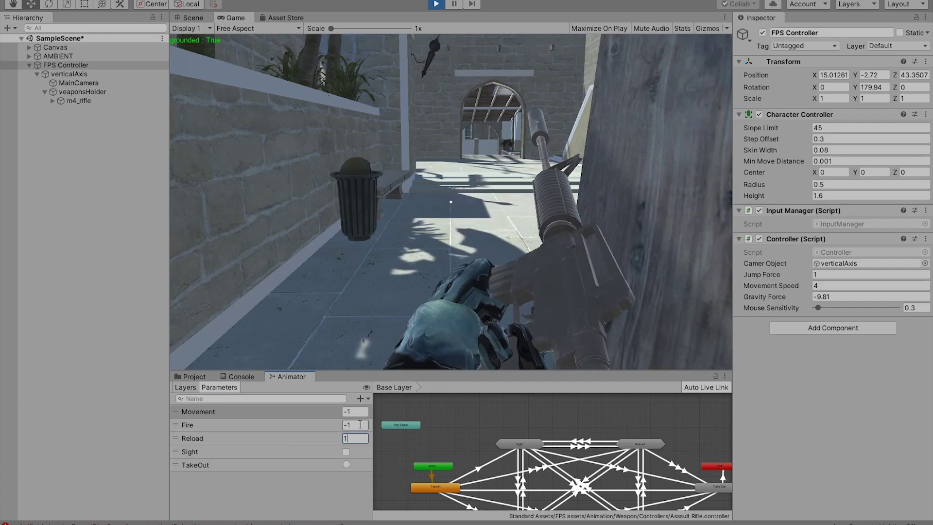
click(348, 425)
text(1)
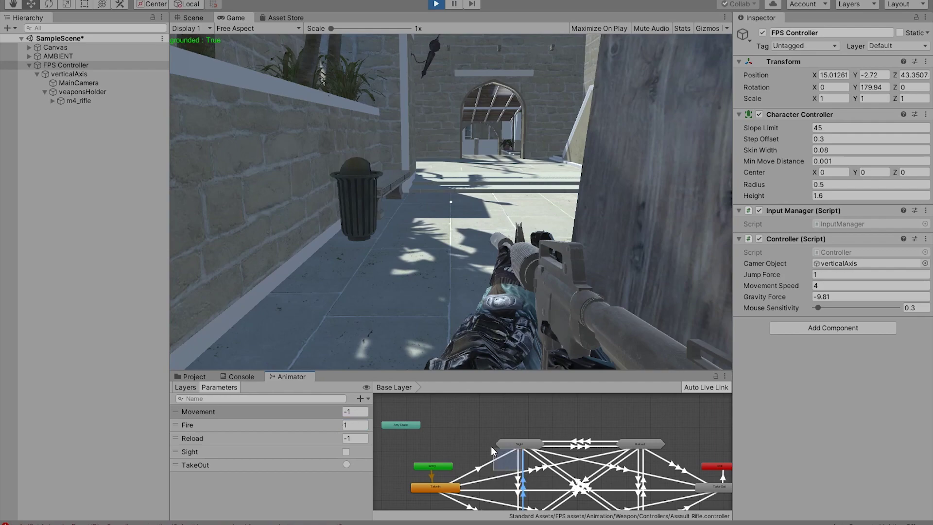
Step: Examine the Assault Rifle state machine while walking and firing in the running game, then exit play mode
drag(491, 446, 490, 445)
middle_drag(549, 465, 530, 440)
scroll(506, 422, down, 2)
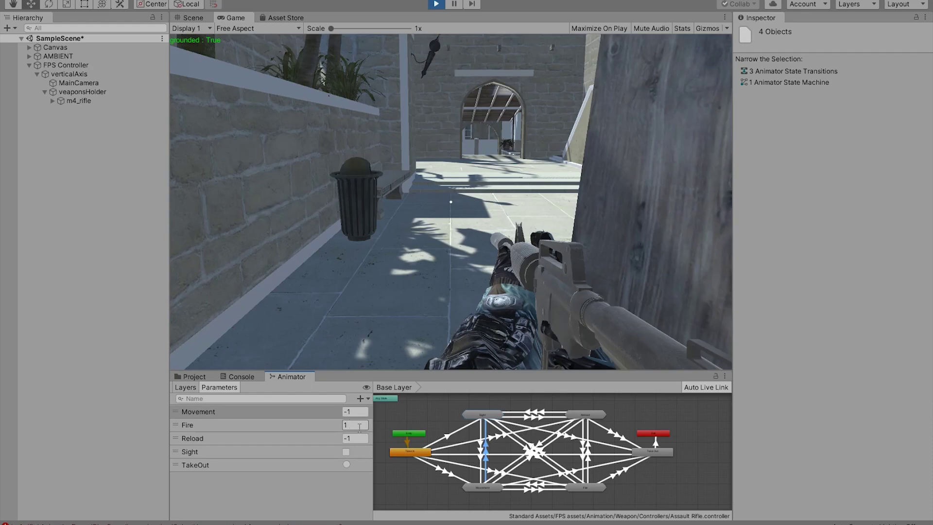
key(w)
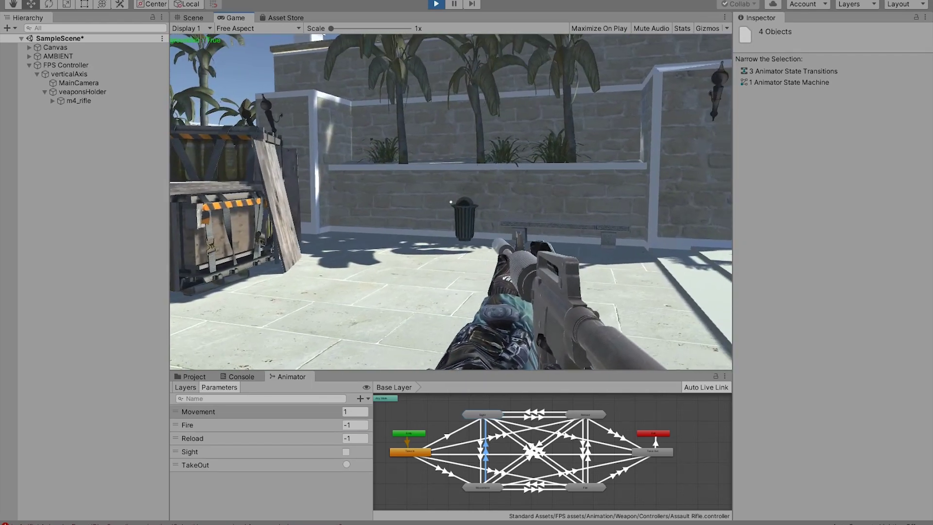
click(451, 201)
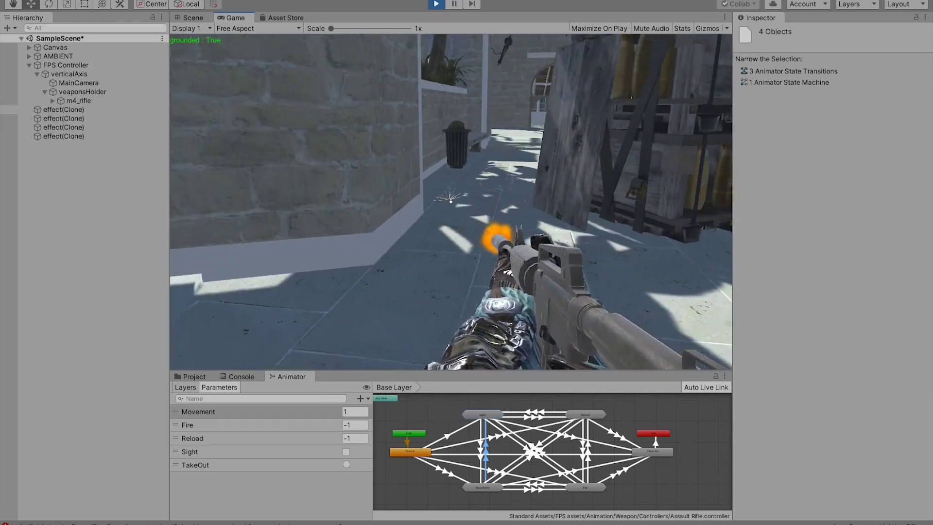
key(ctrl+p)
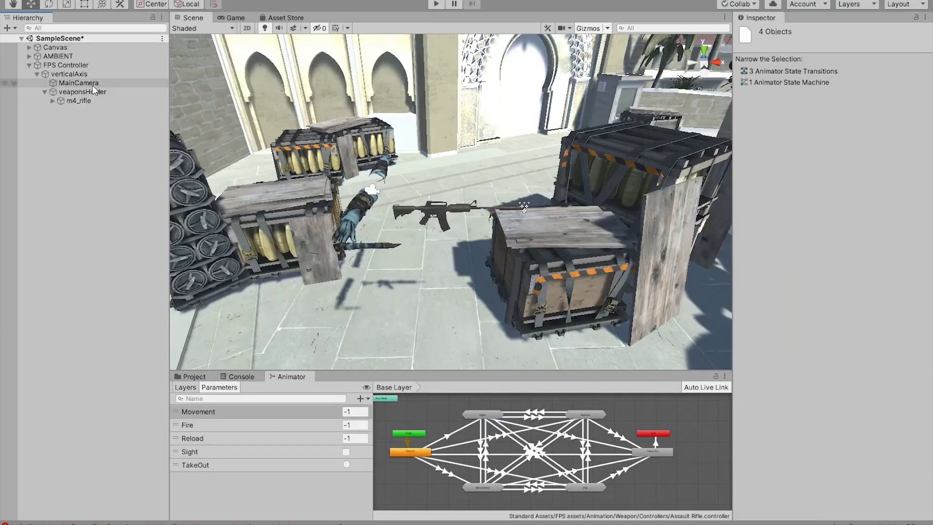
Step: Delete the m4_rifle object from veaponsHolder
click(78, 92)
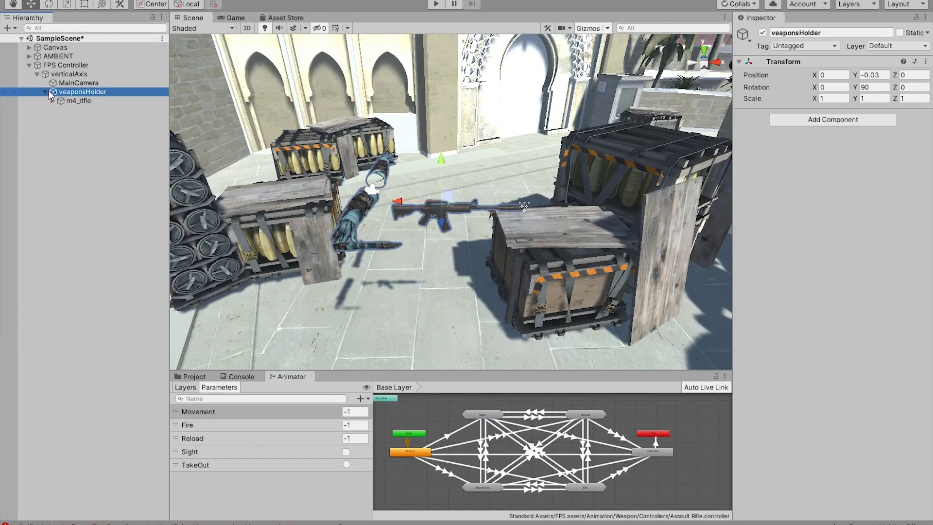
click(80, 101)
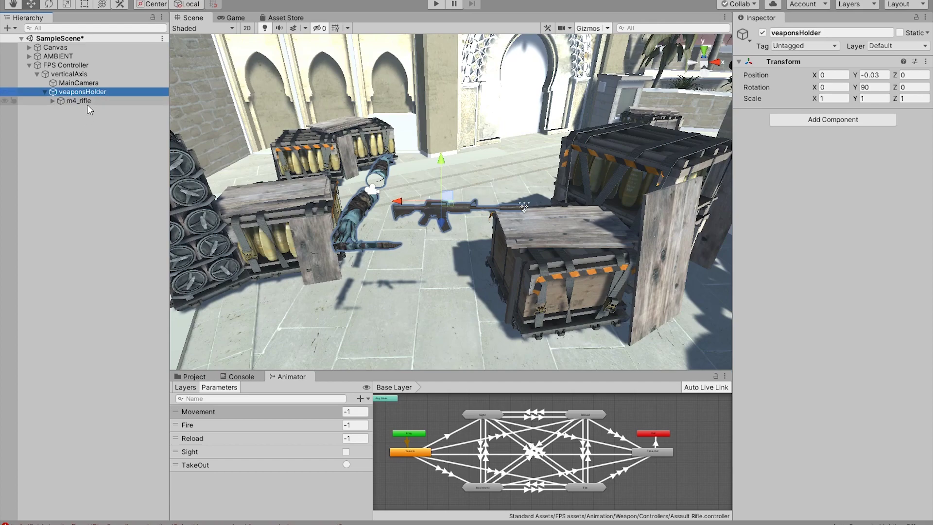
click(190, 378)
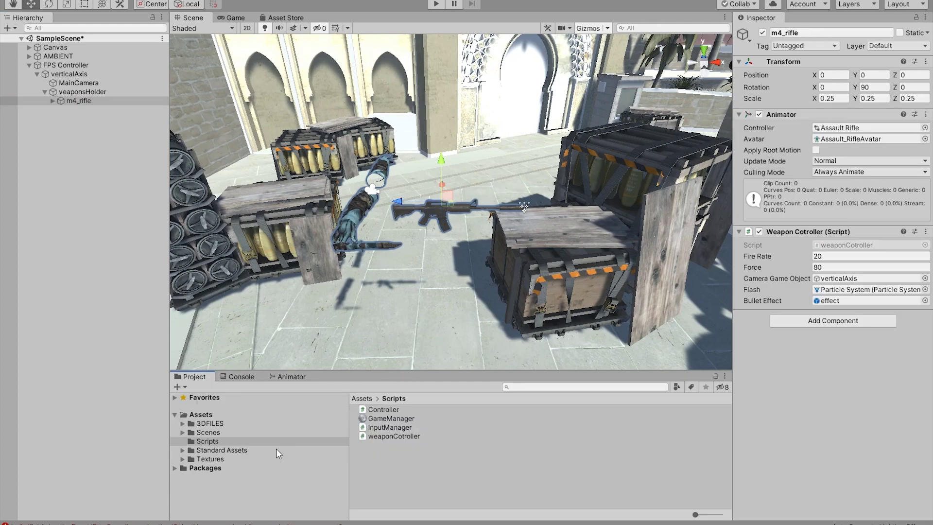
click(183, 432)
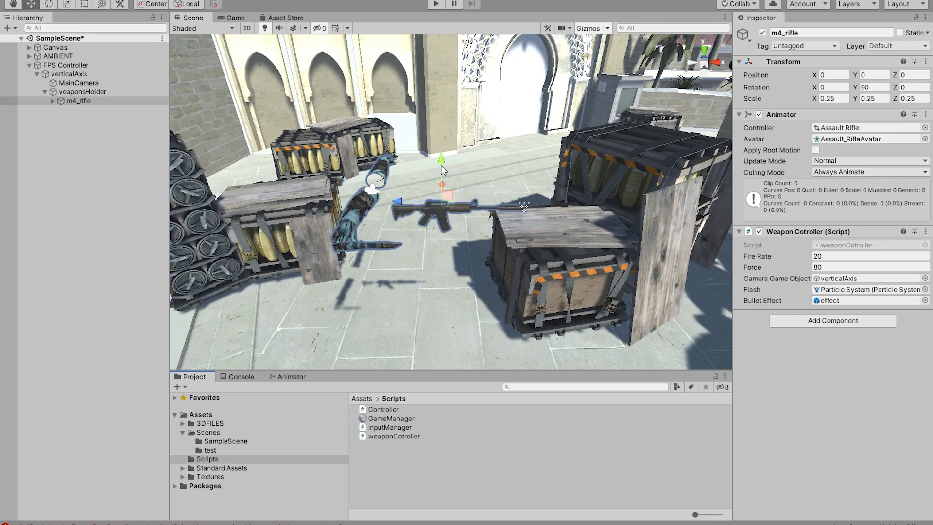
alt+drag(362, 203, 269, 250)
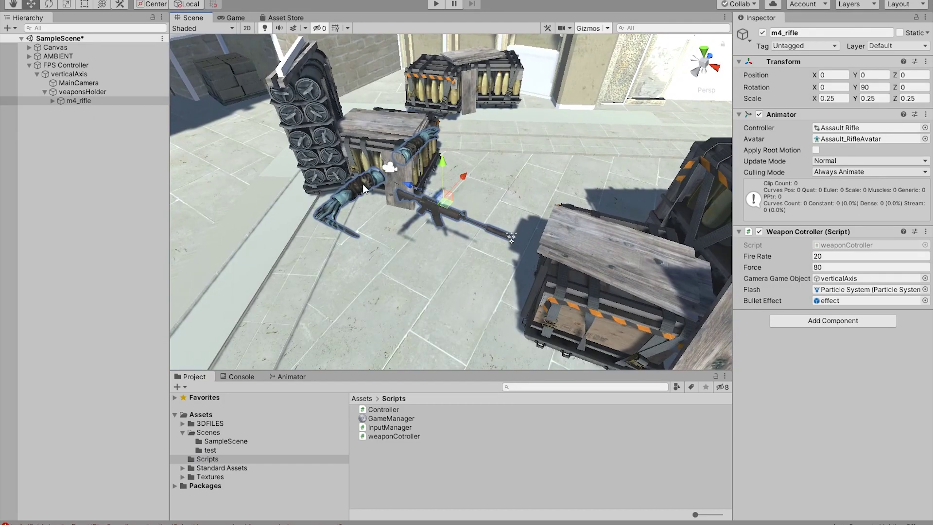
scroll(362, 181, up, 6)
alt+drag(359, 181, 231, 141)
click(79, 101)
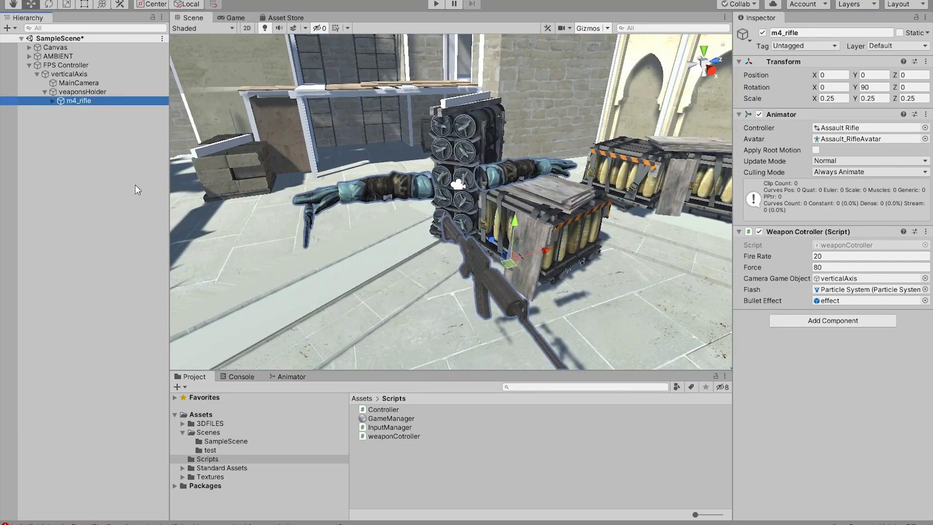
key(Delete)
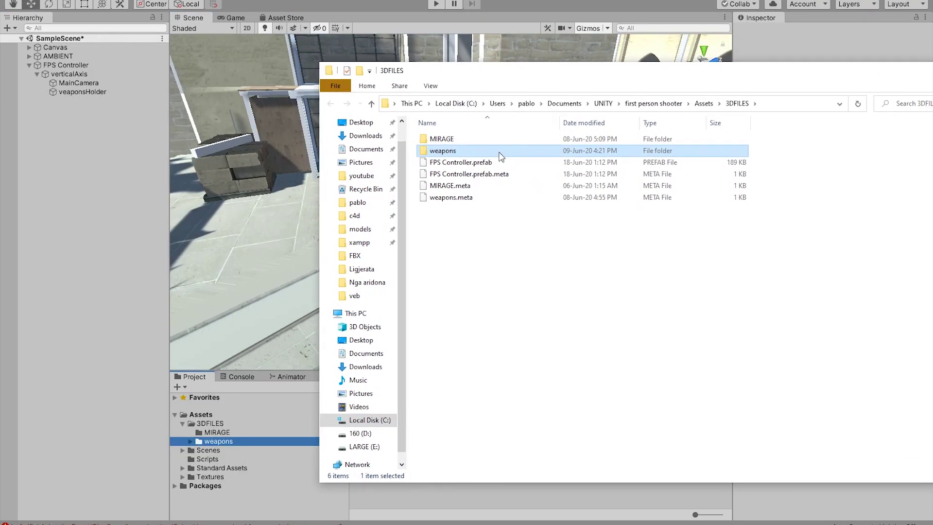
Step: Browse the project's weapons folder and the FPS assets Models folder in File Explorer, then return to Unity
double_click(445, 151)
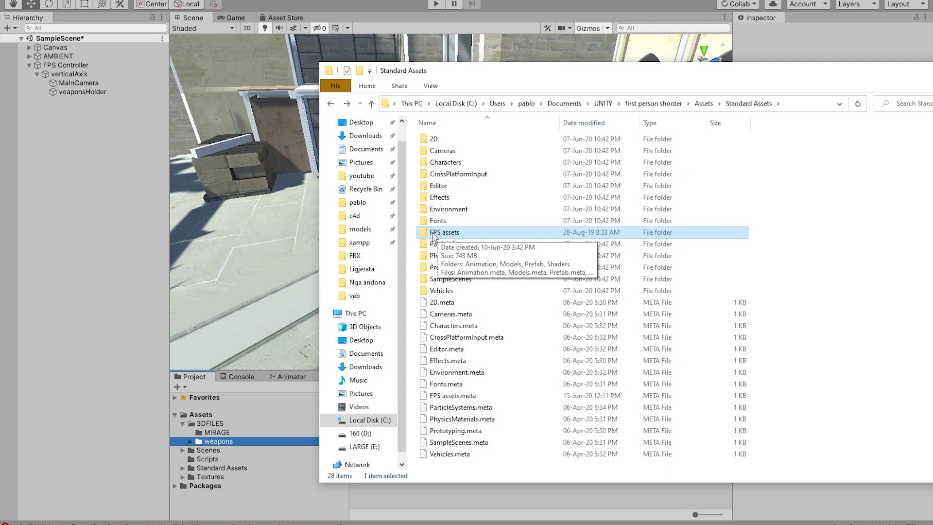
double_click(457, 235)
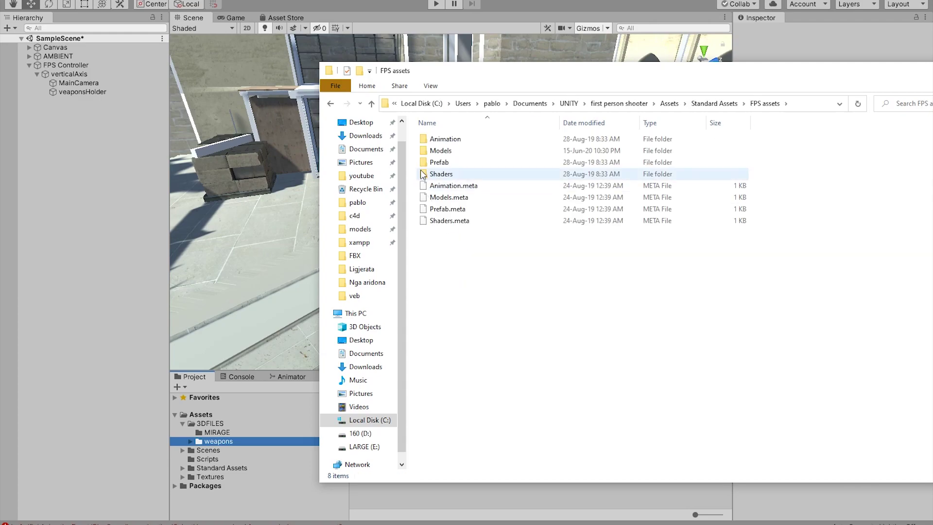
double_click(440, 150)
double_click(447, 151)
key(alt+Left)
key(alt+Left)
click(240, 361)
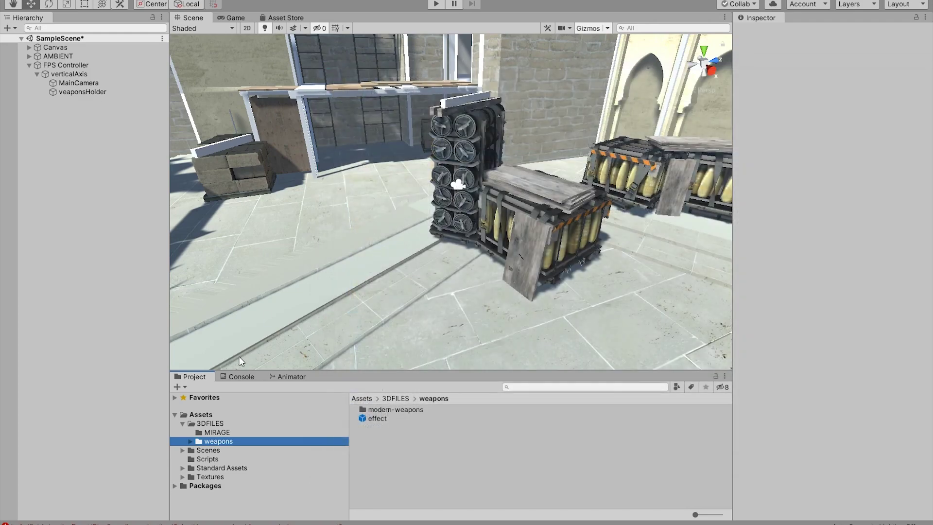
Step: Go to the FPWeapon prefab folder in Standard Assets and inspect the Assault Rifle, Combat Shotgun, Grenade, Launcher and Pistol prefabs
click(182, 424)
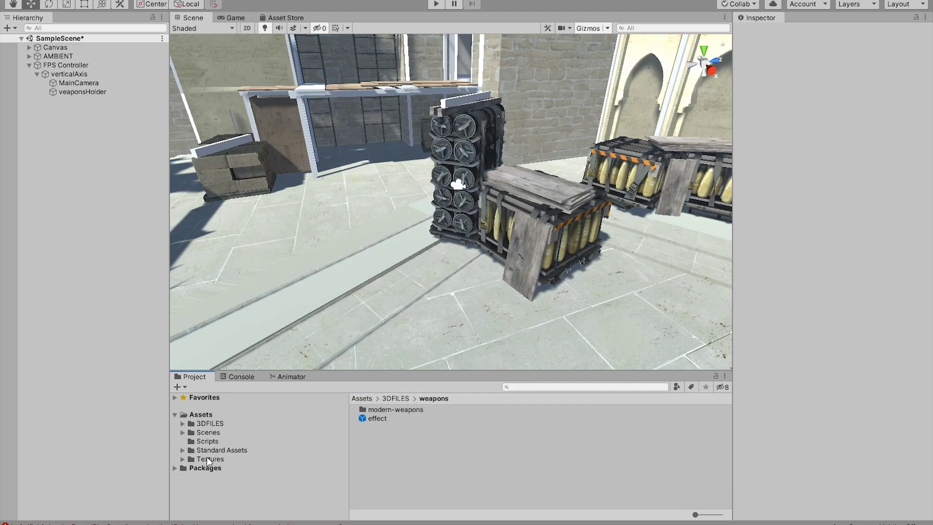
click(229, 443)
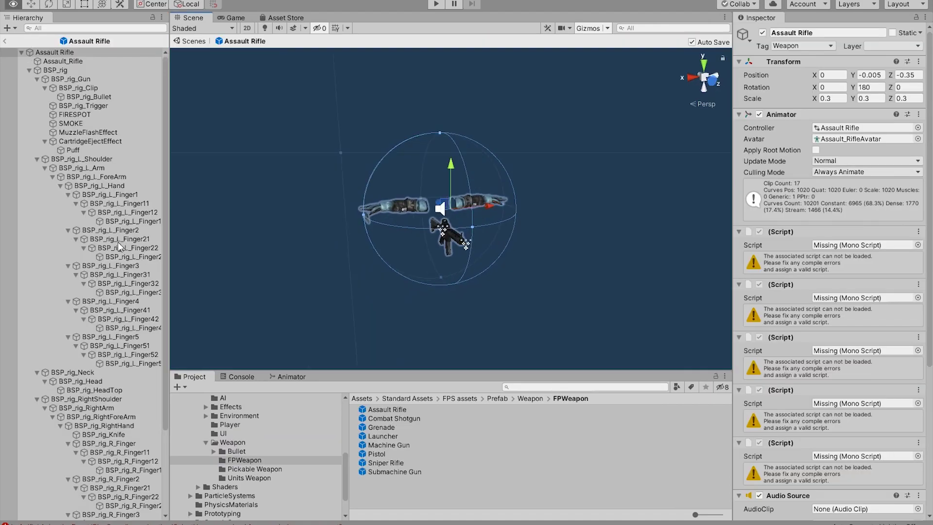
alt+drag(447, 219, 516, 248)
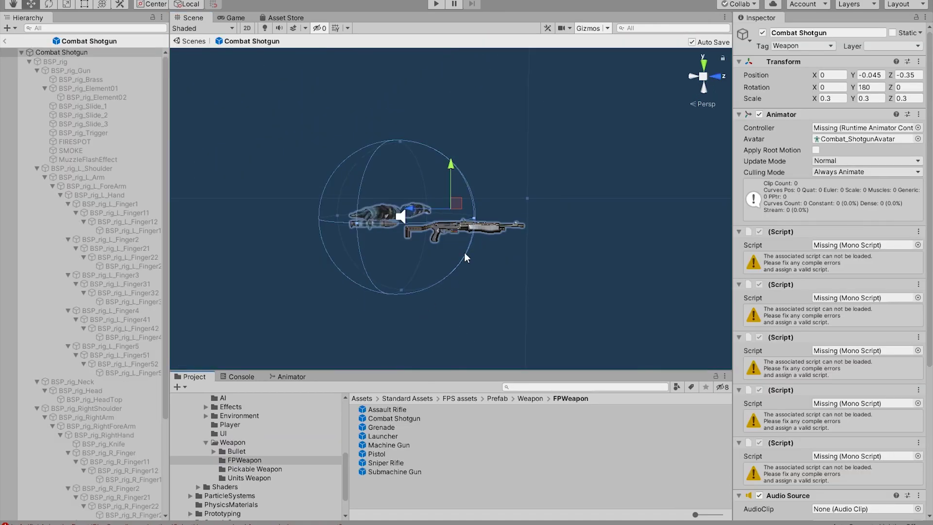
alt+drag(465, 258, 416, 253)
double_click(413, 427)
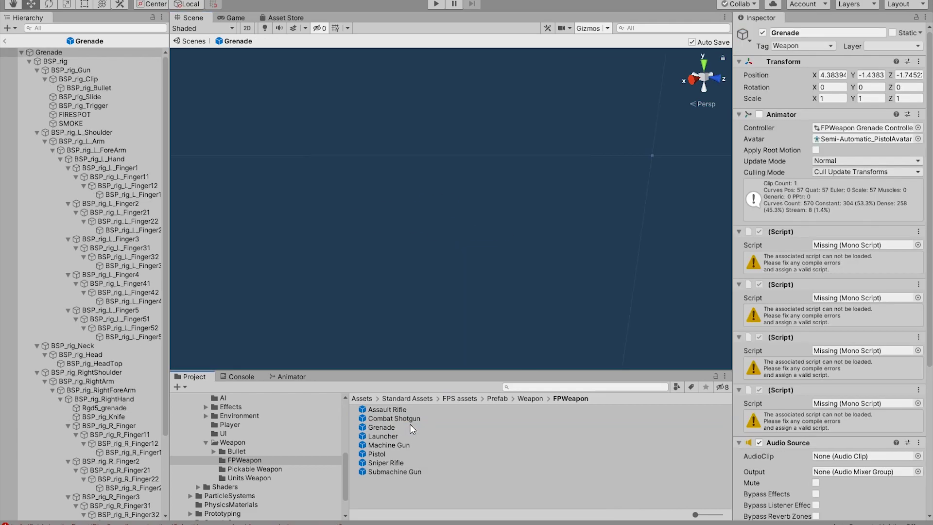
double_click(384, 436)
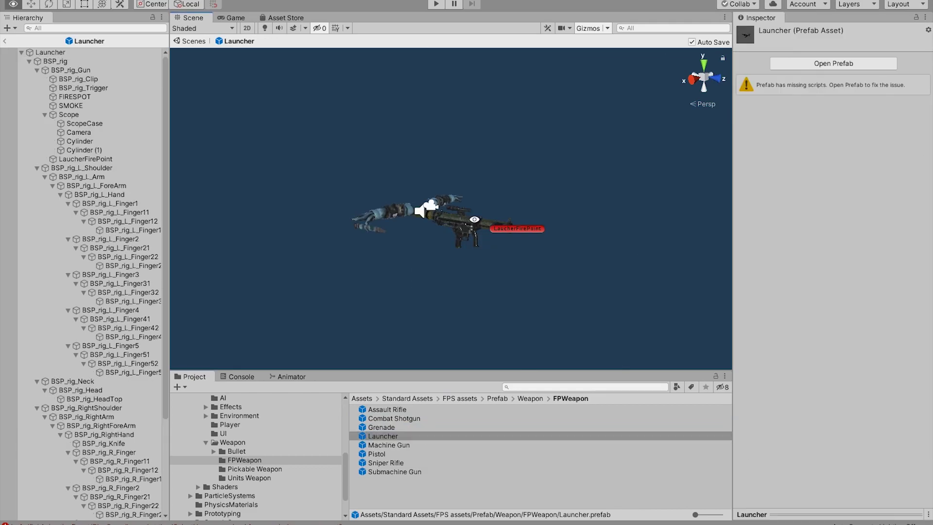
double_click(403, 454)
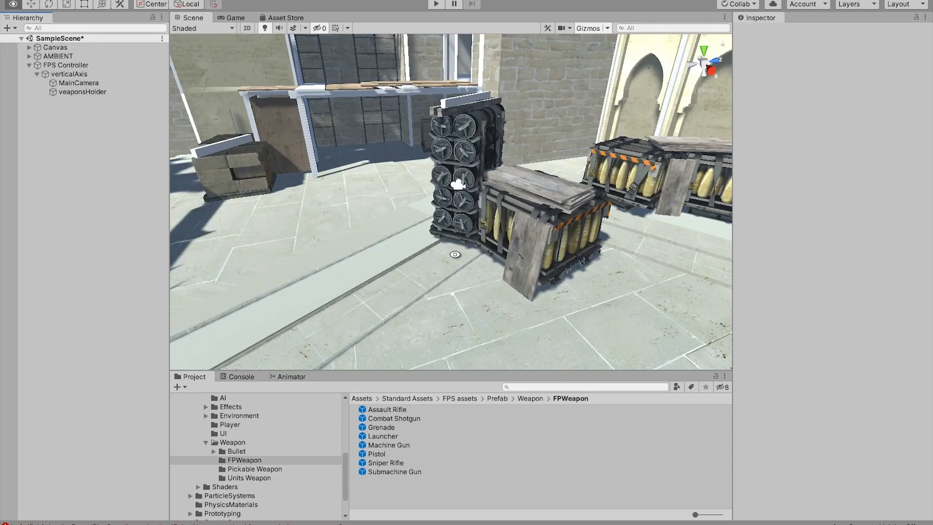
Step: Add the Pistol prefab from the FPWeapon folder to the scene as a child of veaponsHolder
alt+drag(456, 256, 537, 246)
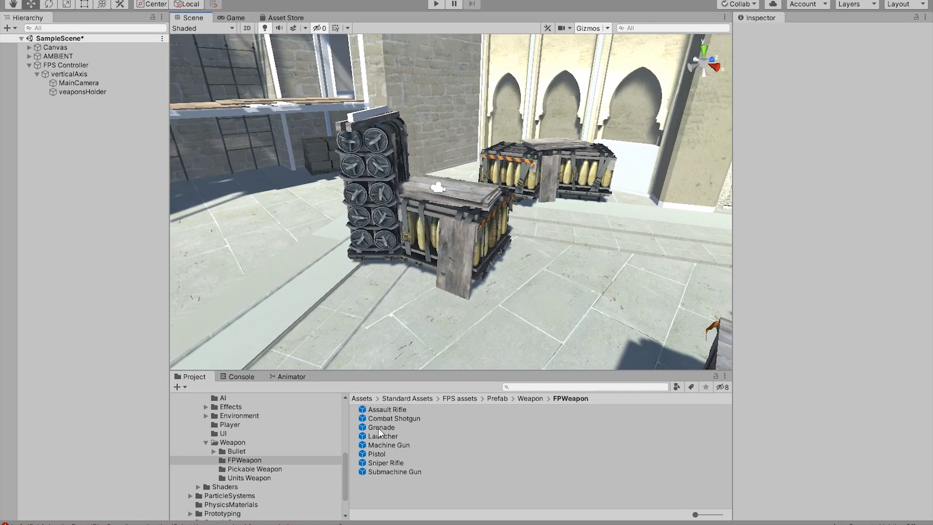
drag(389, 410, 397, 414)
drag(382, 455, 94, 177)
mouse_move(71, 100)
mouse_down()
mouse_move(63, 95)
mouse_move(86, 91)
mouse_up()
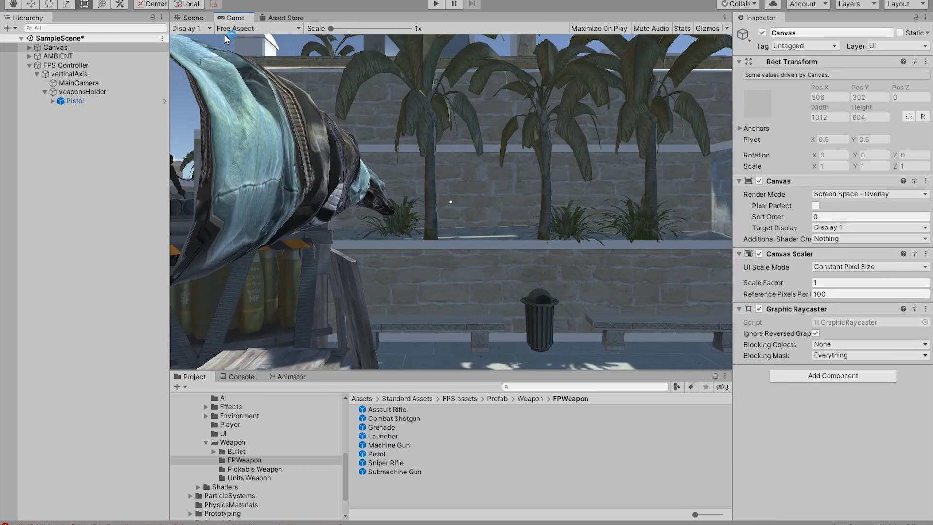
Step: Set the Pistol's Y rotation to 90
key(w)
click(92, 100)
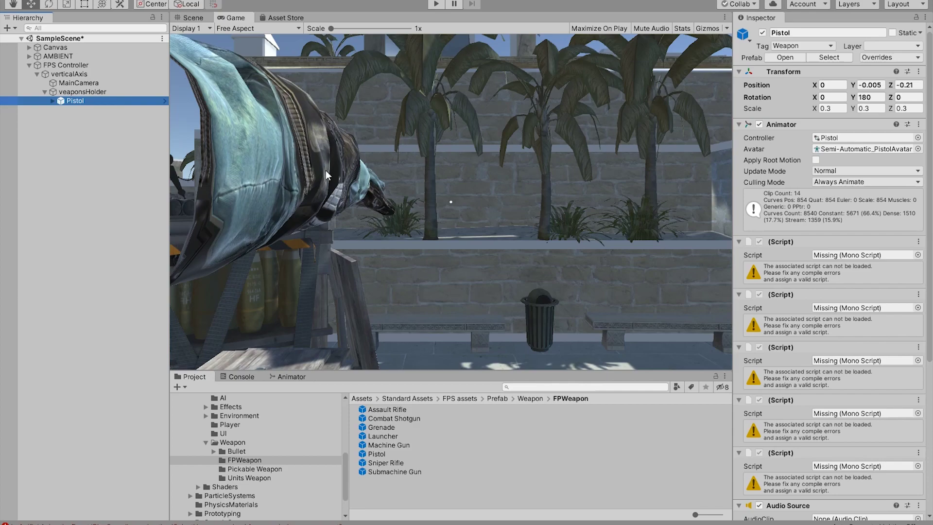
click(875, 98)
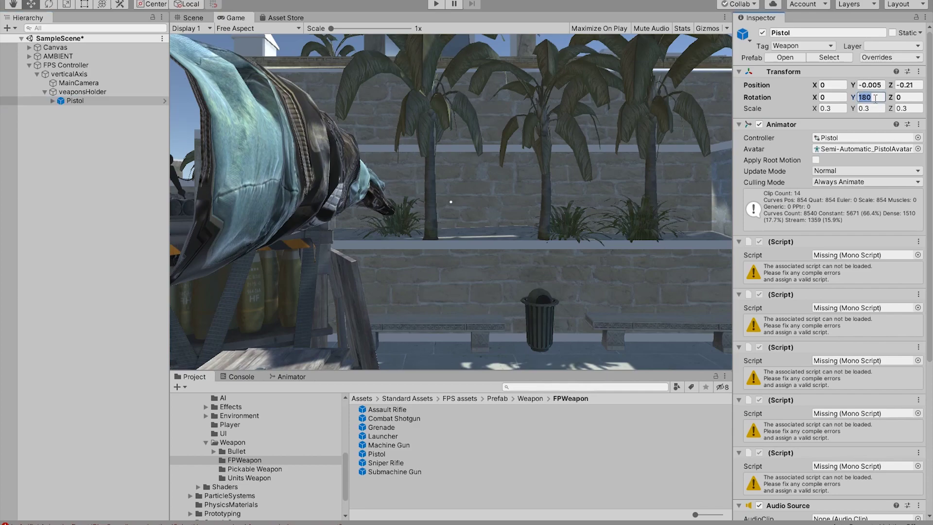
text(90)
Step: Play-test the scene by walking around to examine the pistol's orientation in the camera view, then stop play mode
key(ctrl+p)
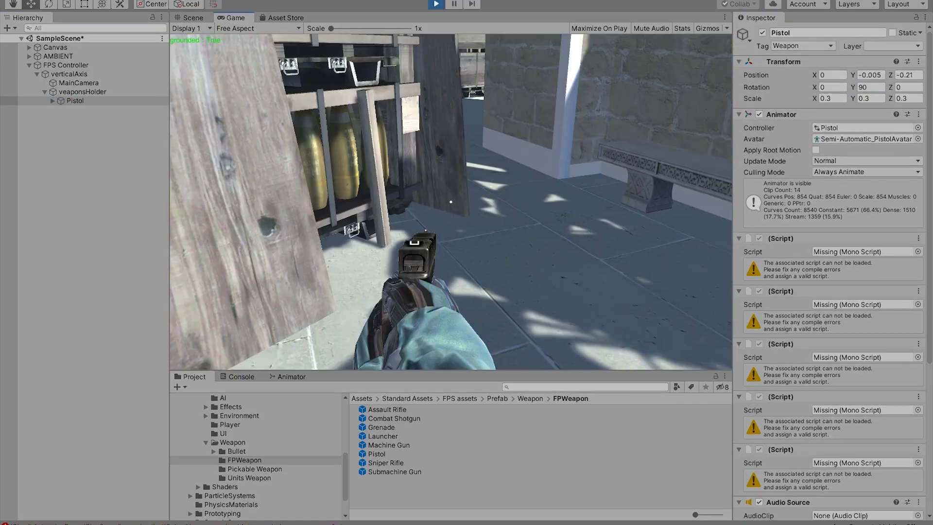
key(w)
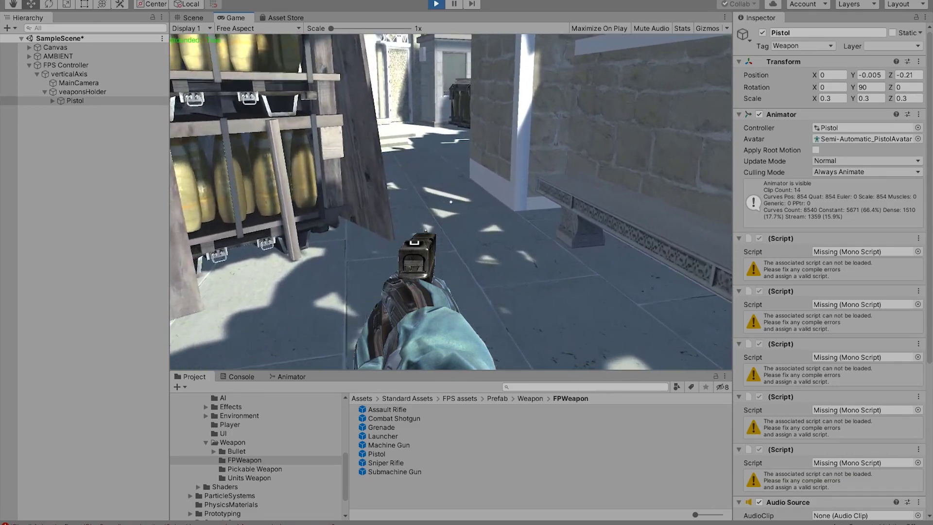
key(s)
key(s)
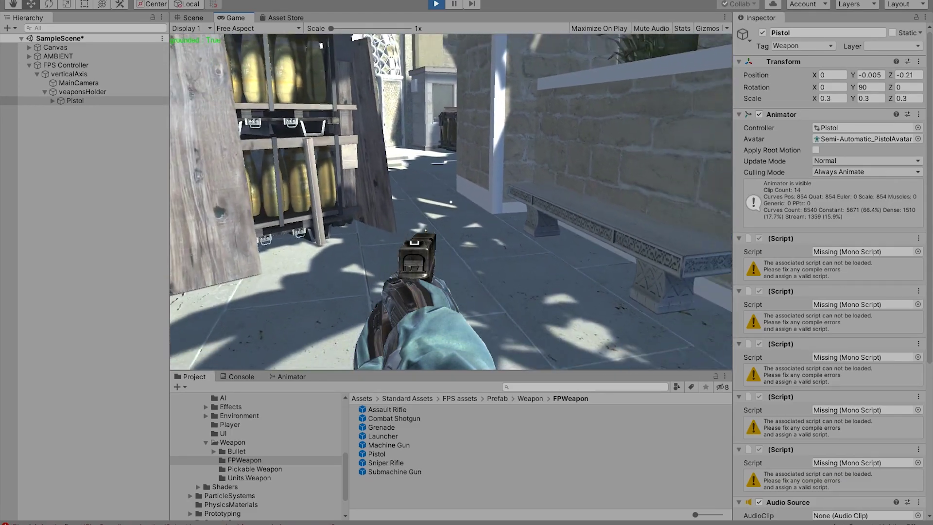
key(w)
key(w)
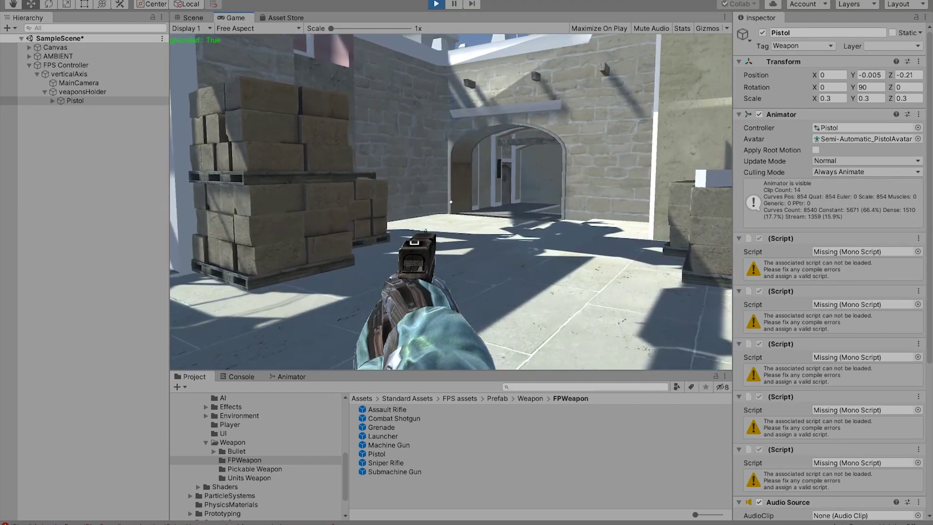
key(w)
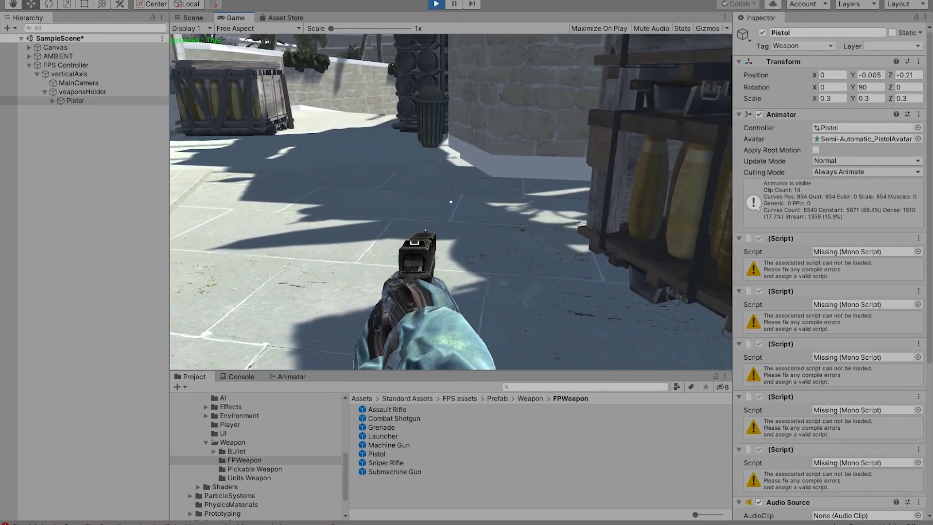
key(Escape)
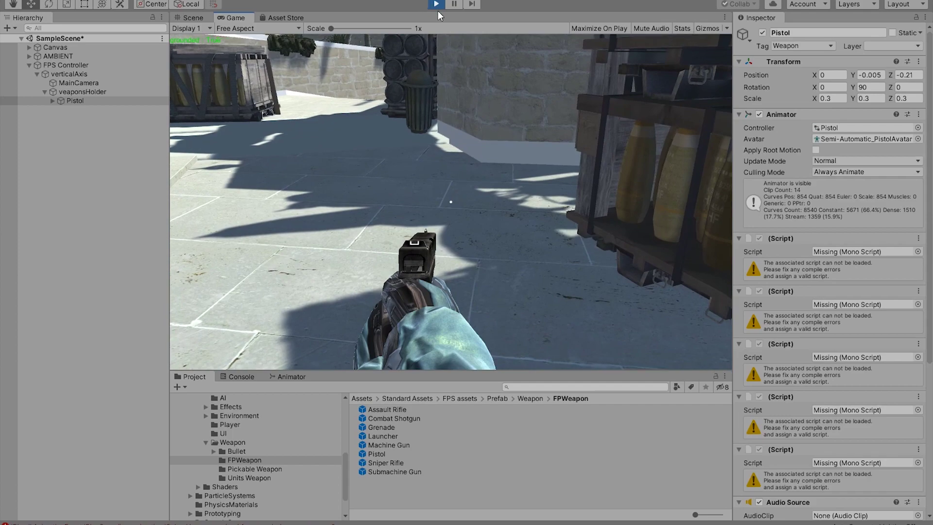
click(436, 4)
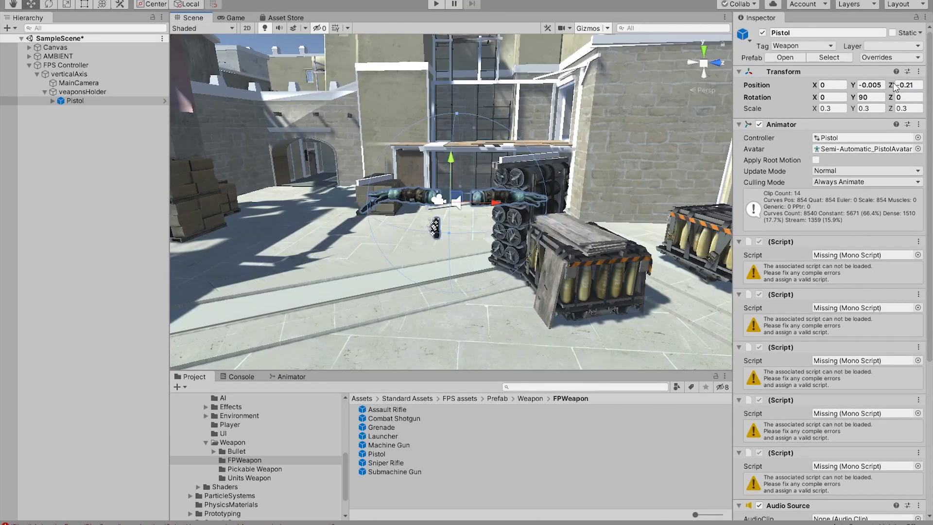
Step: Set the Pistol's Y and Z position to 0 and its scale to 0.25 on all axes
drag(914, 86, 888, 88)
text(0)
click(865, 85)
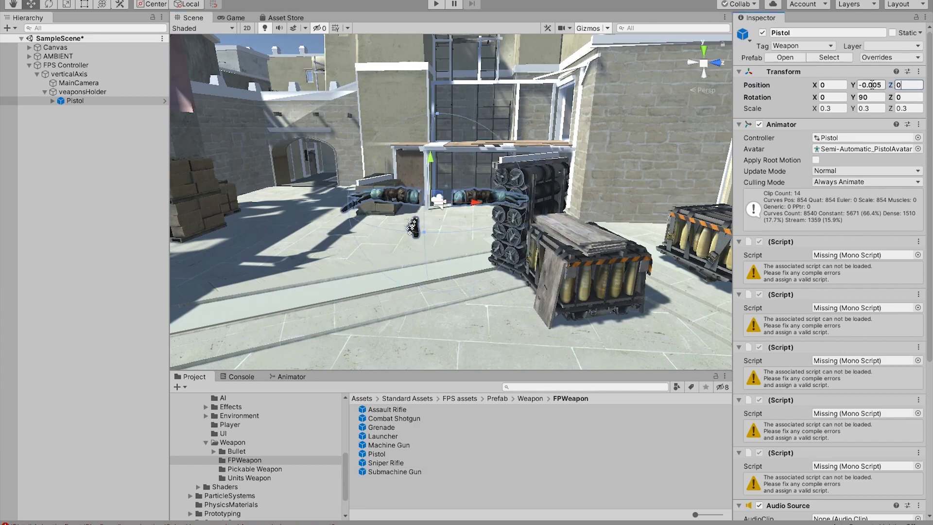
text(0)
click(832, 108)
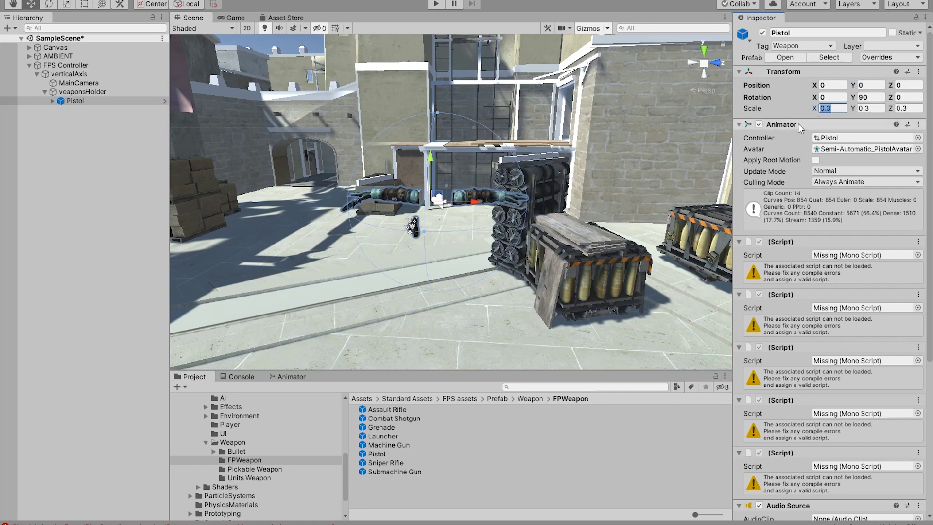
text(0.25)
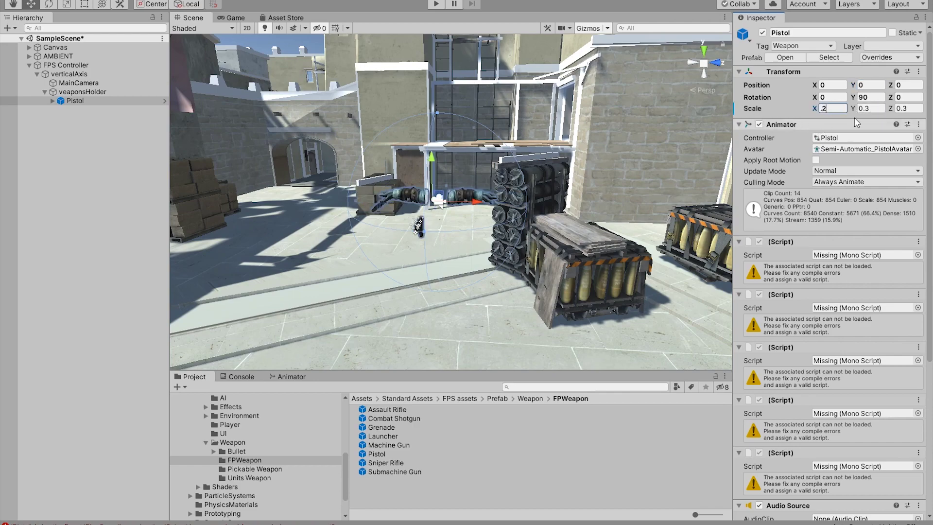
key(Tab)
text(0.25)
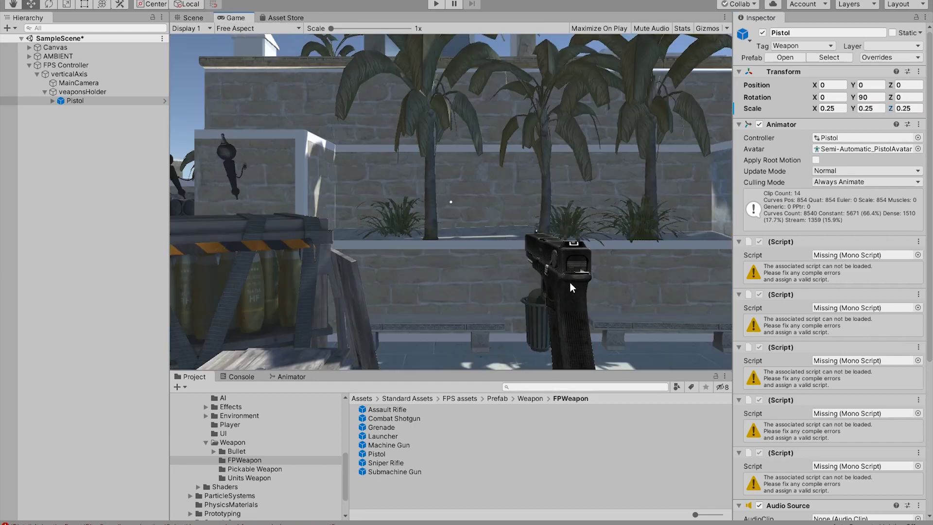
Step: Set the MainCamera's Y position to 0.03 and the Game view aspect ratio to 16:9
click(78, 83)
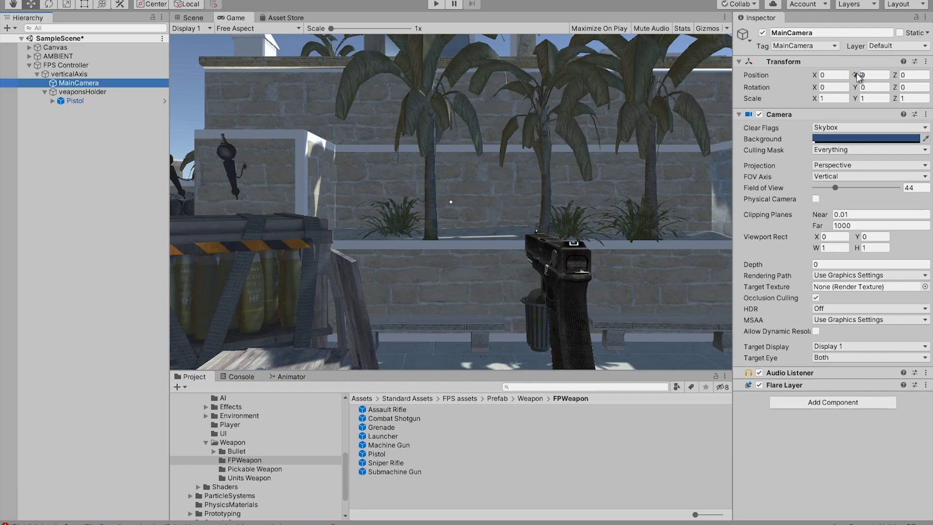
click(859, 76)
text(0.03)
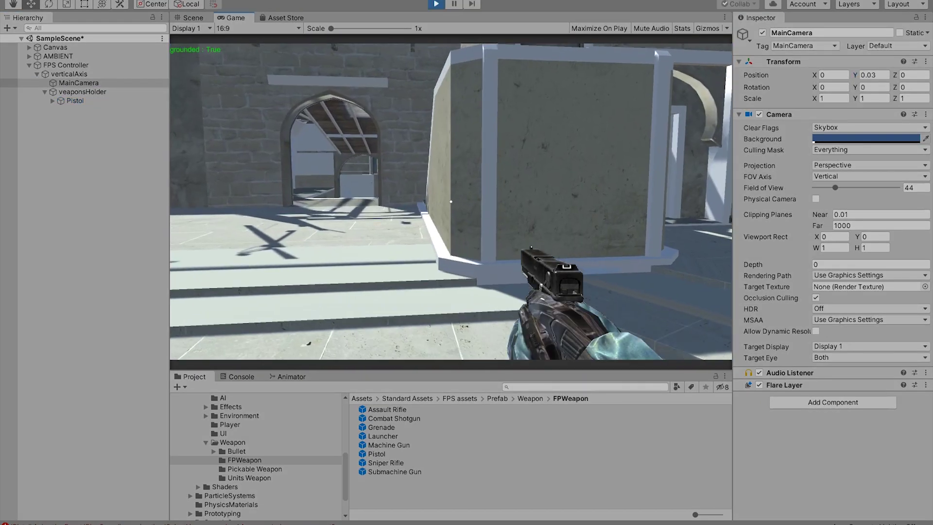
Step: Walk through the running scene to check the pistol's placement with the raised camera, then stop play mode
key(w)
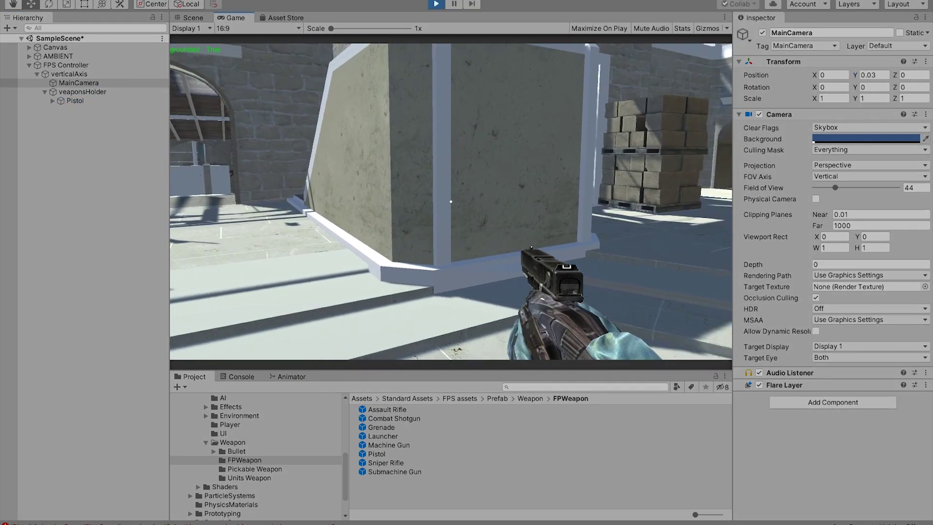
key(w)
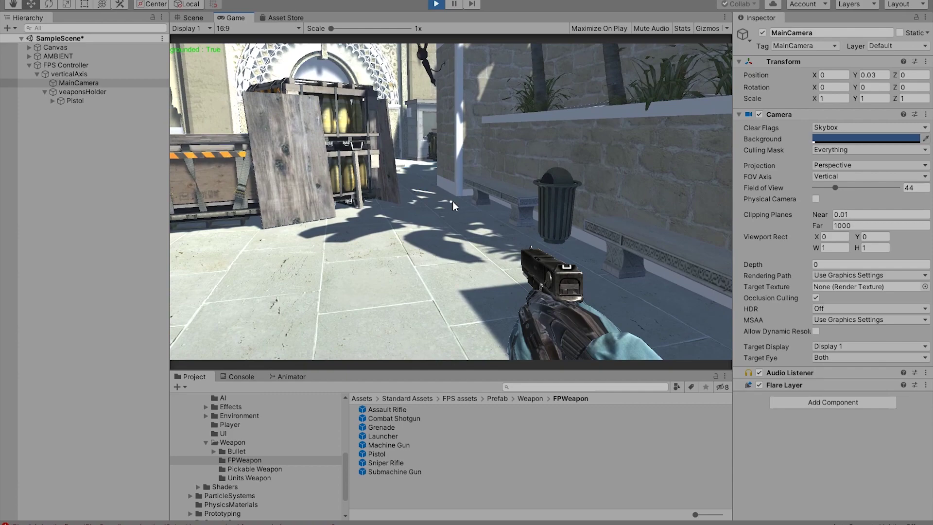
key(ctrl+p)
Step: Add the weaponCotroller script from the Scripts folder to the Pistol object
scroll(202, 456, up, 10)
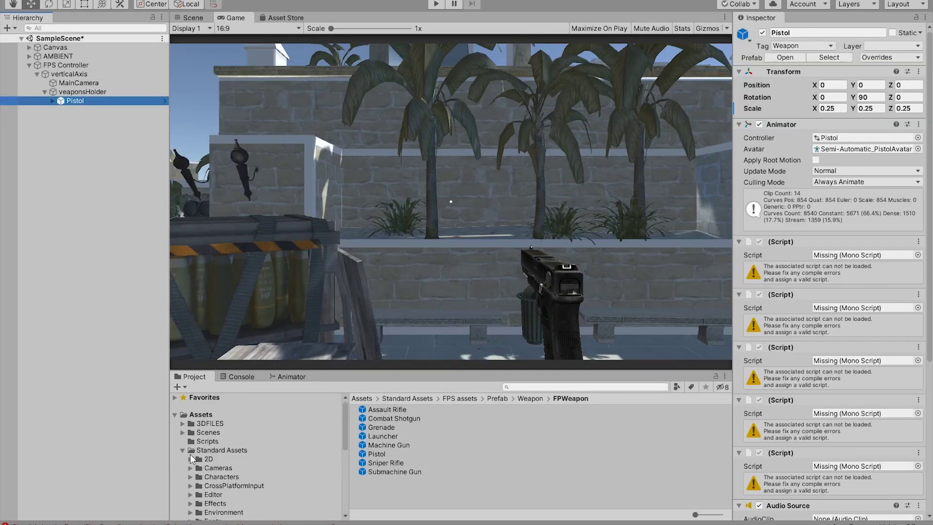
click(183, 450)
click(190, 442)
drag(395, 436, 75, 100)
Step: Remove the missing script components and the Audio Source from the Pistol
right_click(778, 243)
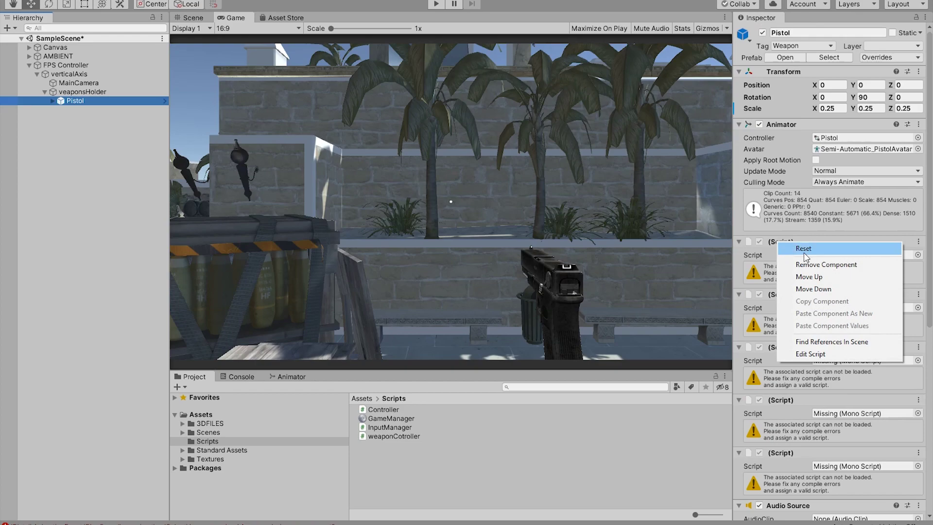
click(808, 266)
right_click(778, 243)
click(822, 268)
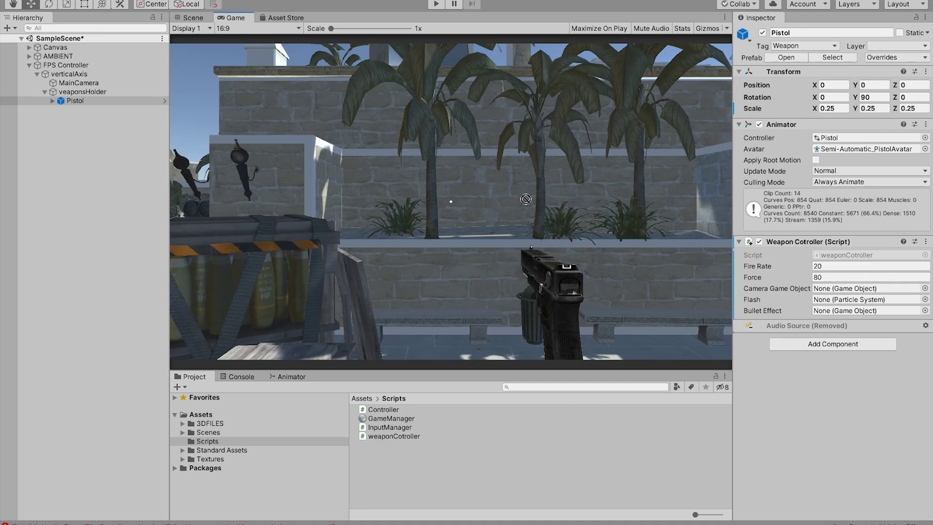
Step: Assign MainCamera as Camera Game Object, the flash particle system as Flash and the effect prefab as Bullet Effect in the Pistol's Weapon Cotroller
drag(92, 101, 841, 289)
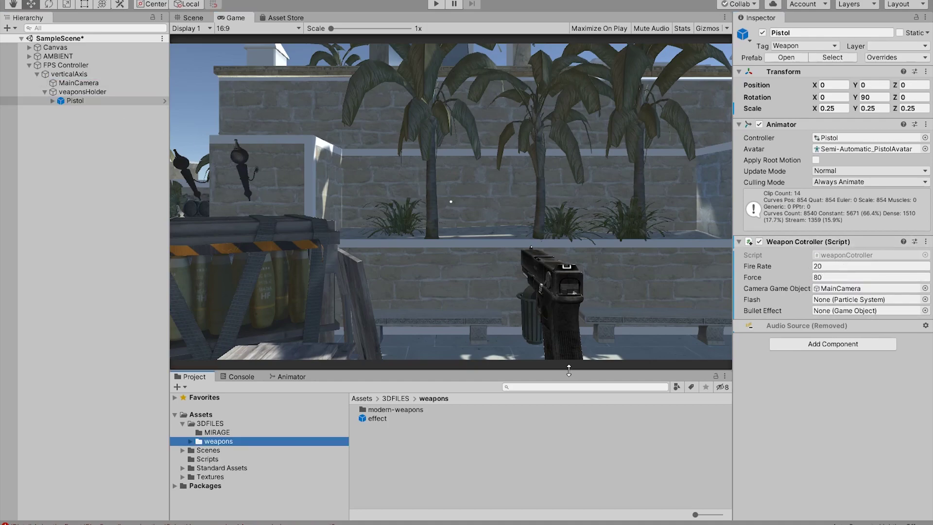
drag(386, 418, 793, 311)
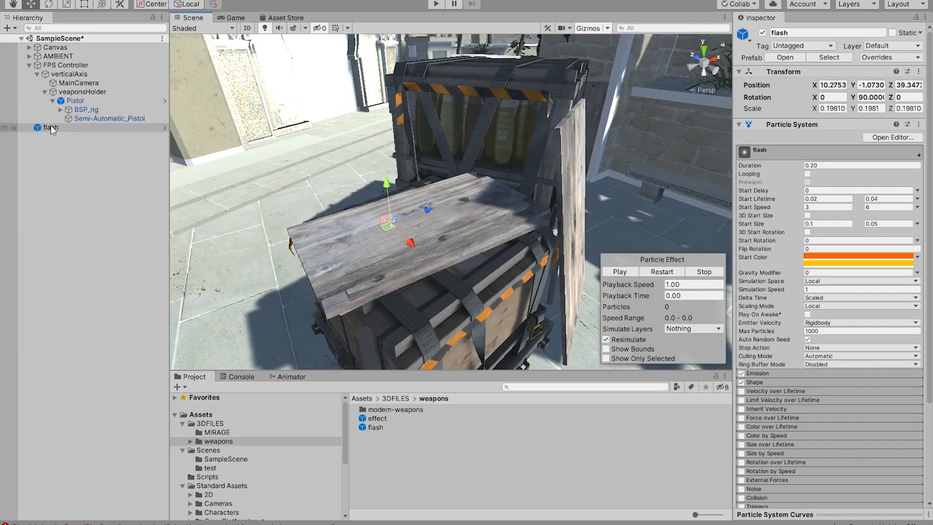
click(75, 101)
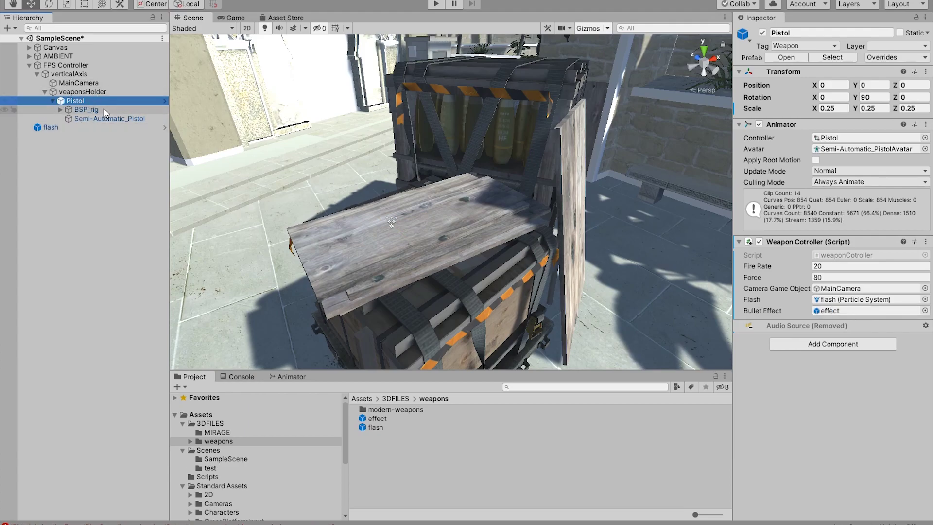
Step: Move the flash particle system to the pistol and make it a child of the Pistol object
click(52, 128)
key(f)
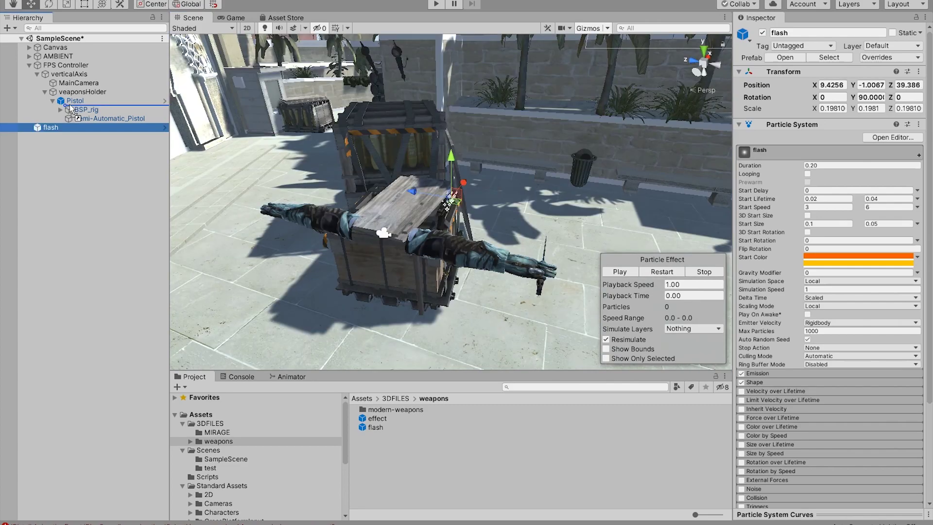
drag(50, 127, 87, 114)
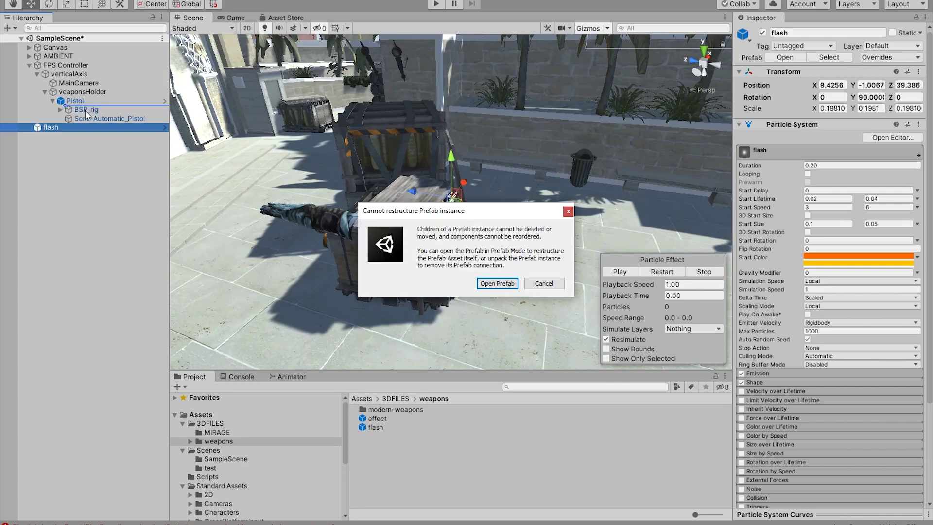
click(543, 283)
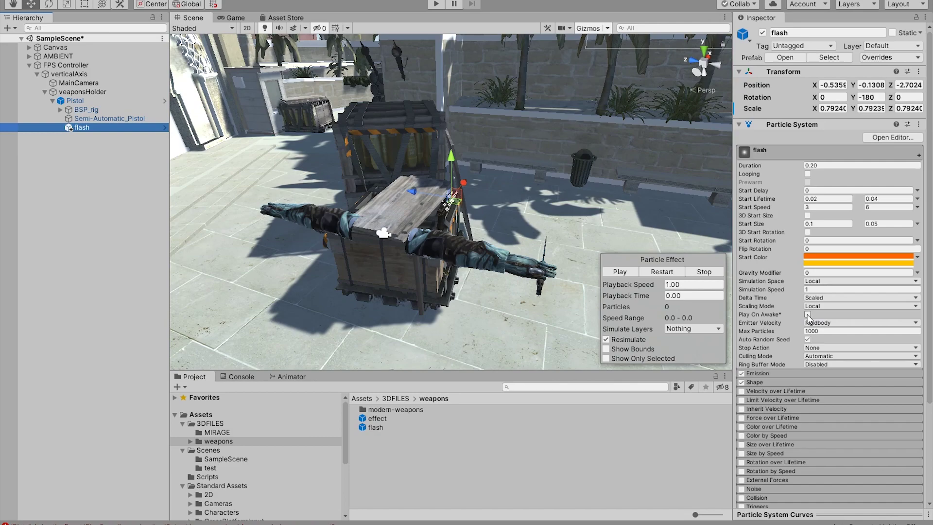
Step: Run the scene in the Game view, fire the pistol, and set the flash object's scale to 0.5 on all axes
click(235, 18)
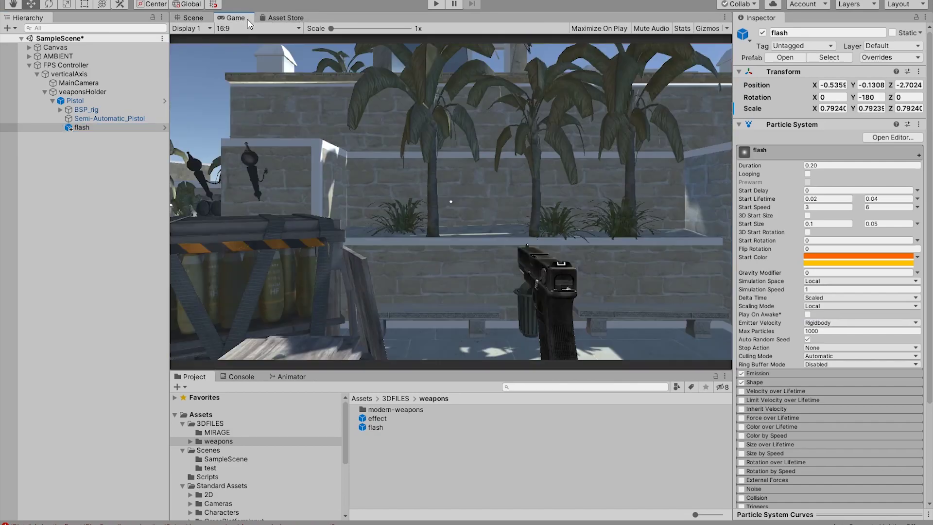
click(442, 3)
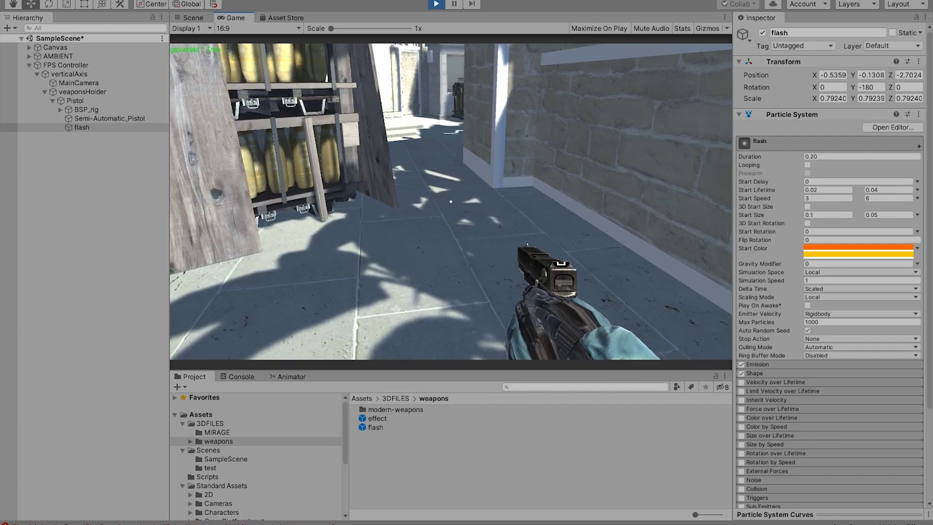
click(451, 201)
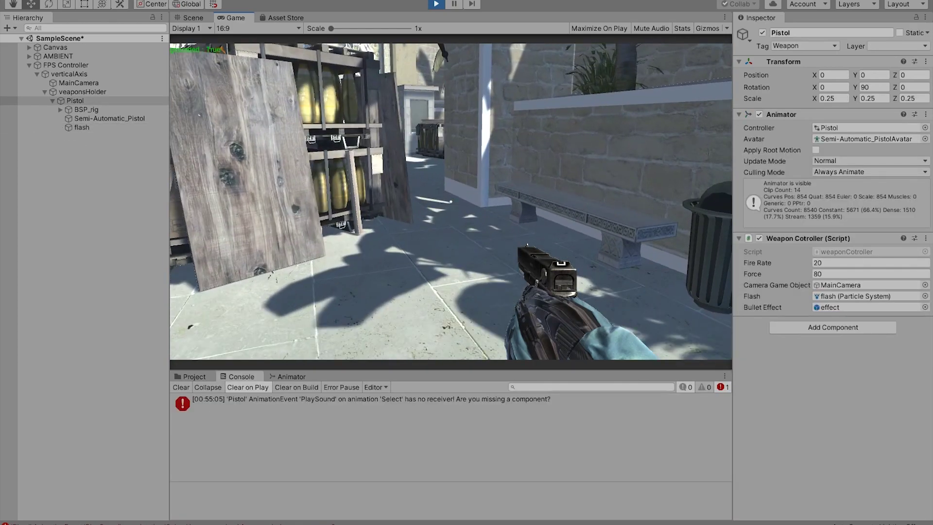
click(528, 246)
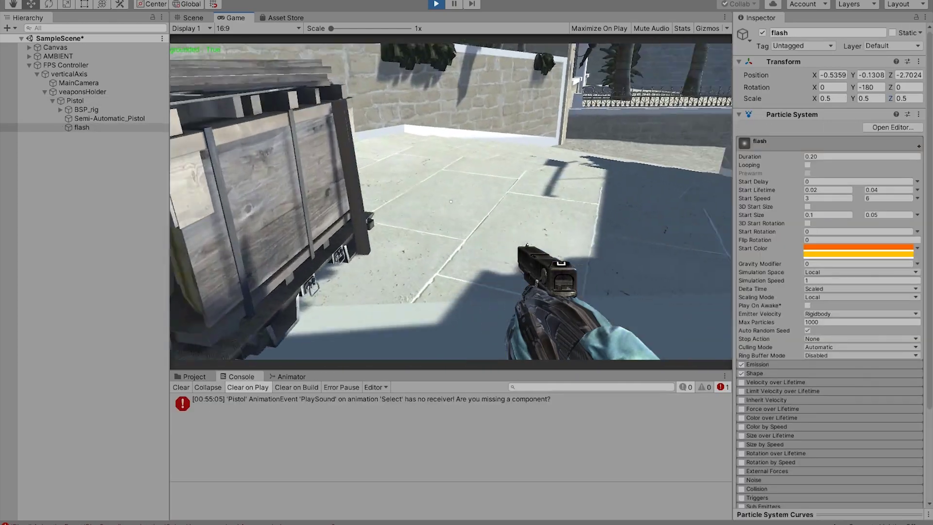
Step: Walk around and fire the pistol repeatedly in the running scene to check the muzzle flash and bullet impact effects
click(527, 246)
click(528, 245)
key(w)
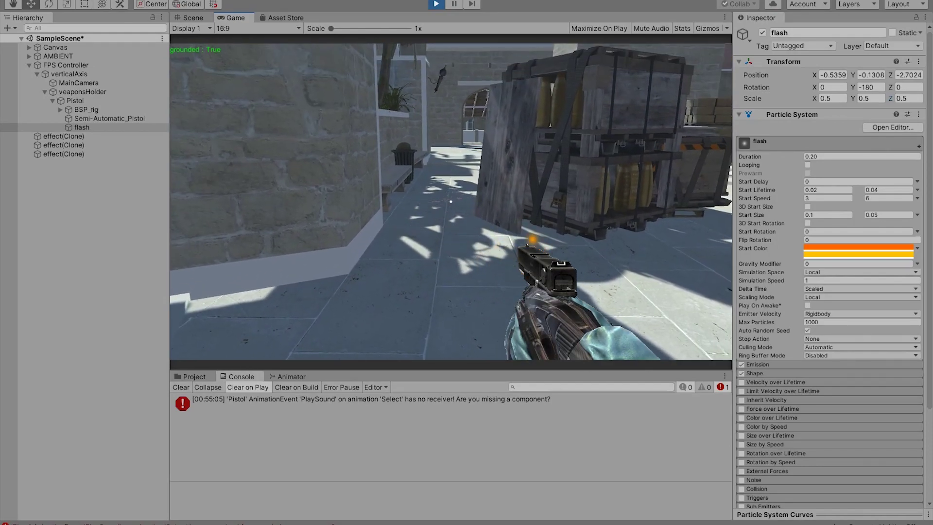
click(451, 202)
click(451, 202)
click(451, 201)
click(450, 202)
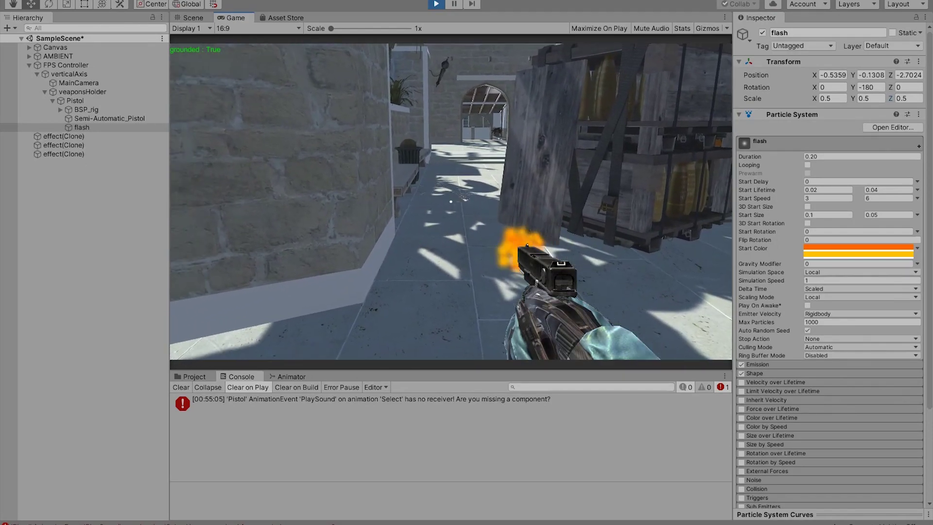
click(451, 202)
click(451, 202)
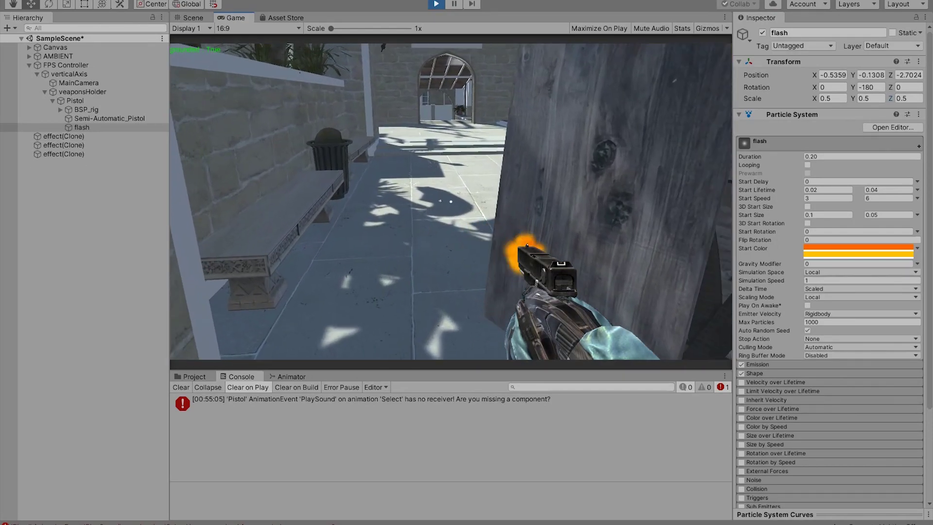
click(451, 201)
click(451, 202)
click(451, 201)
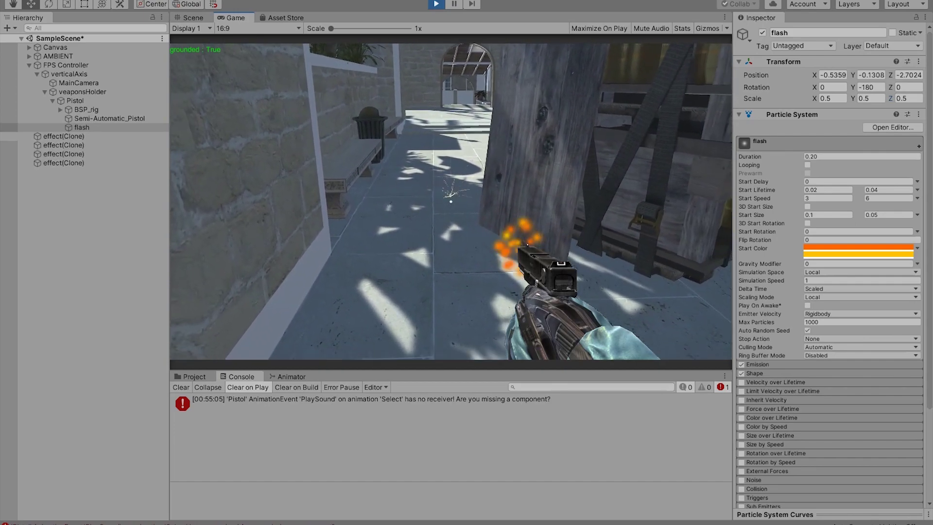
click(451, 201)
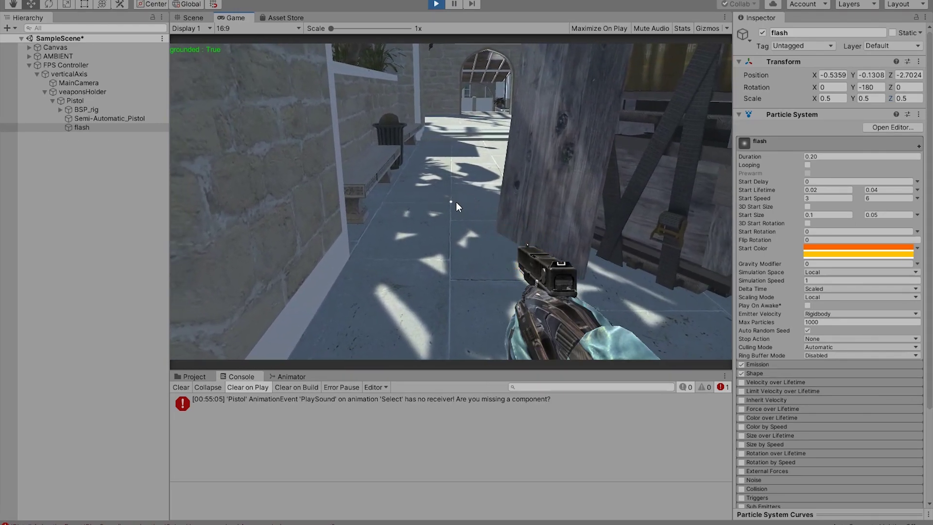
Step: Set the Fire Rate in the Pistol's Weapon Cotroller component to 2 while the scene is running
click(100, 128)
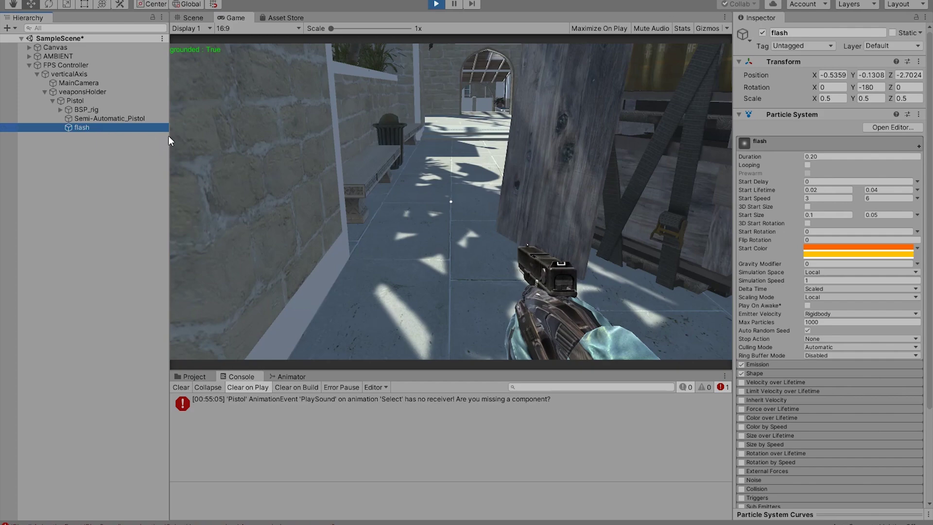
click(97, 100)
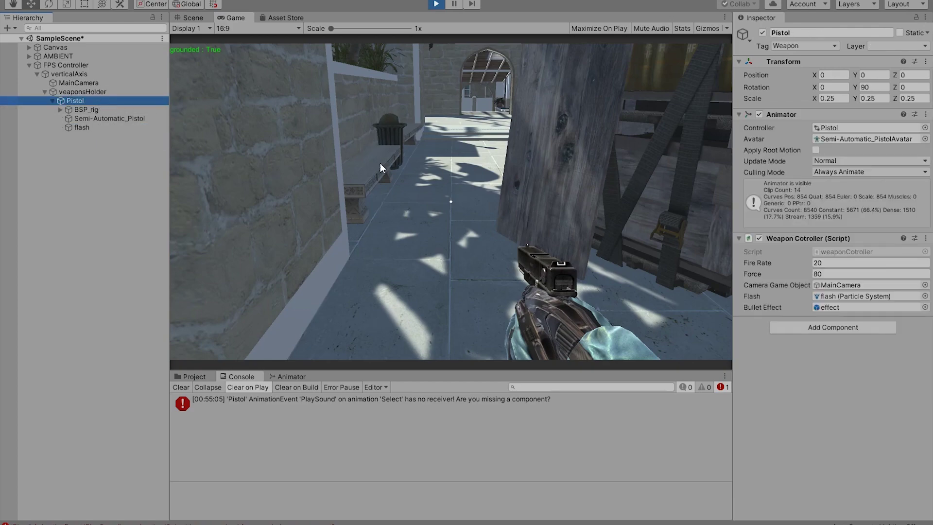
click(82, 92)
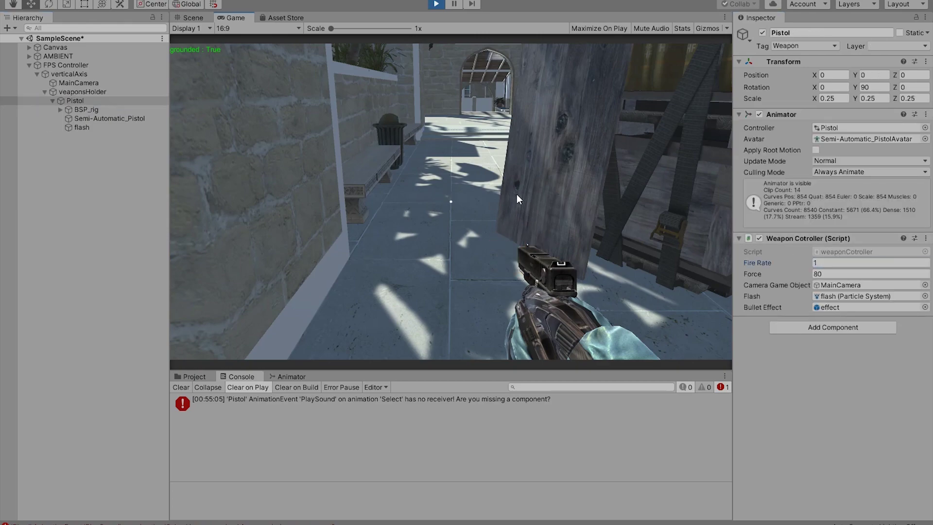
click(517, 194)
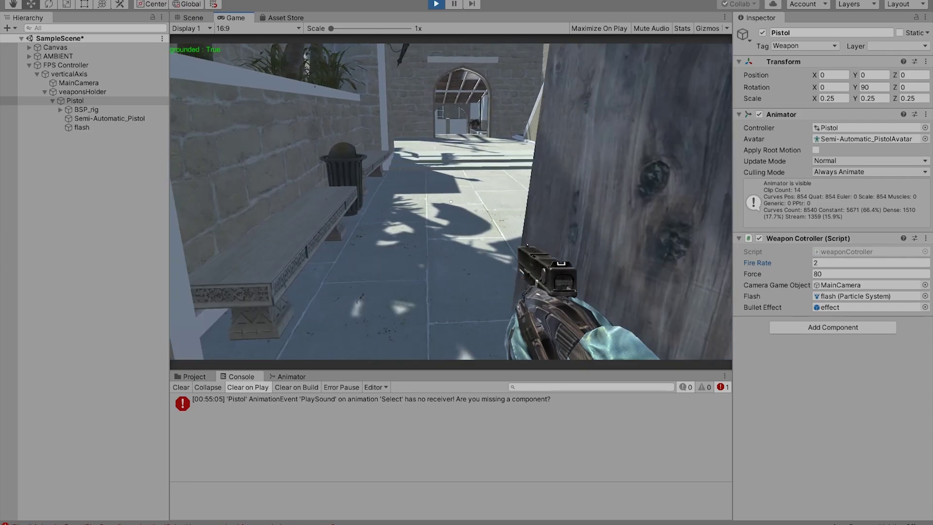
Step: Walk around the running scene and fire the pistol to check the new fire rate
key(d)
click(451, 201)
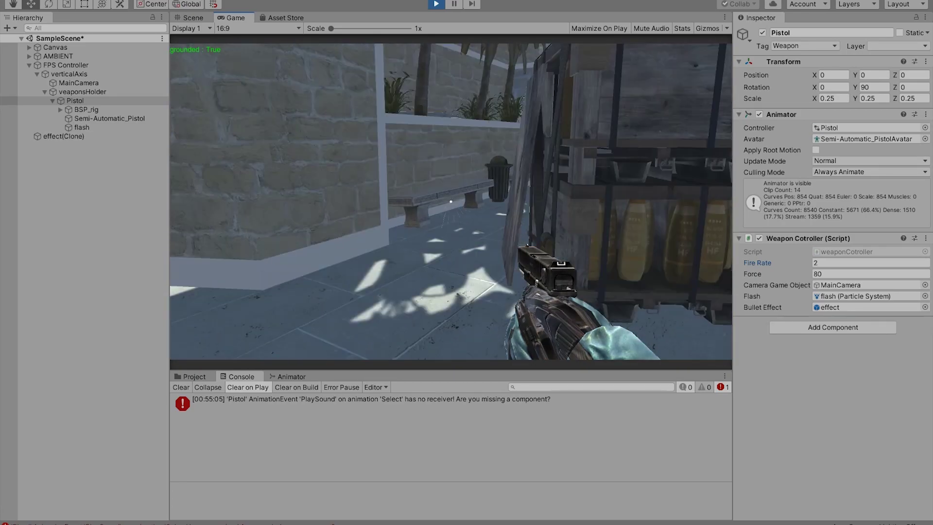
key(w)
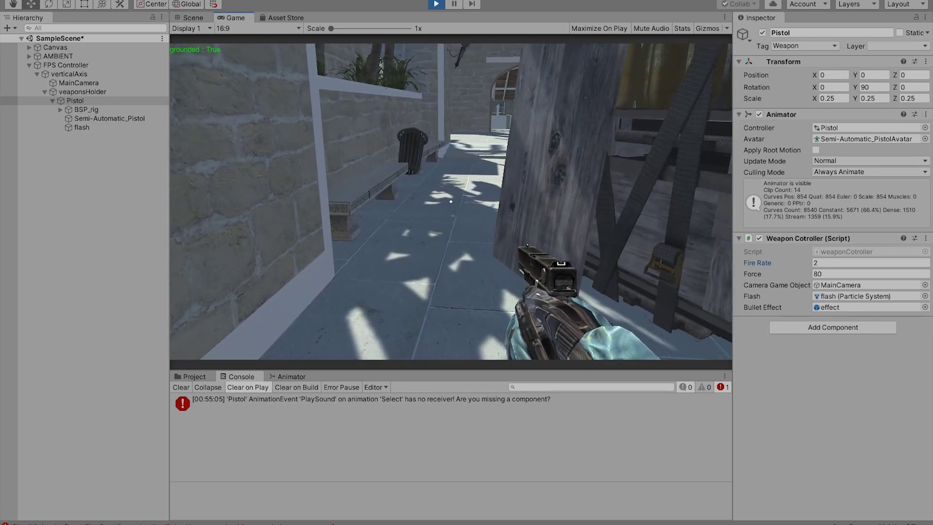